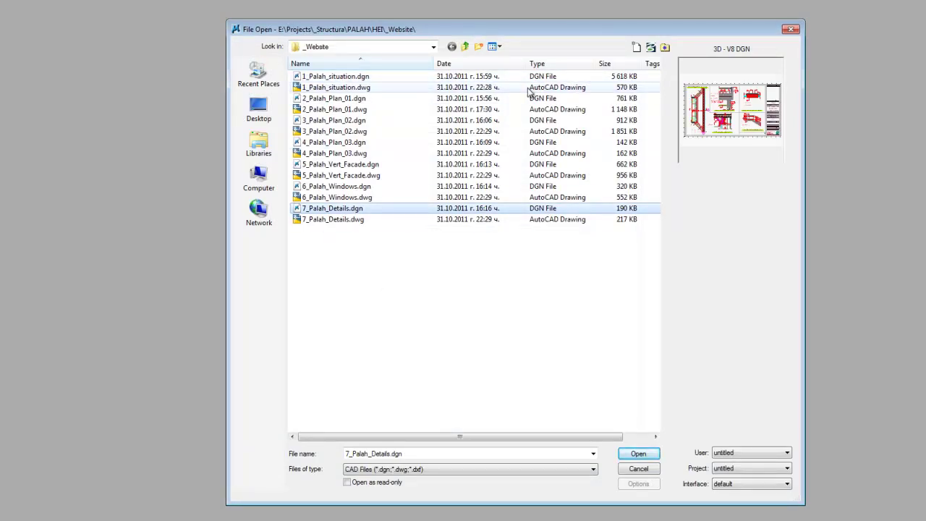
- In the _Website folder's file-open dialog, select 2_Palah_Plan_01.dgn to open
{"action": "left_click_drag", "start_coordinate": [444, 29], "coordinate": [441, 15]}
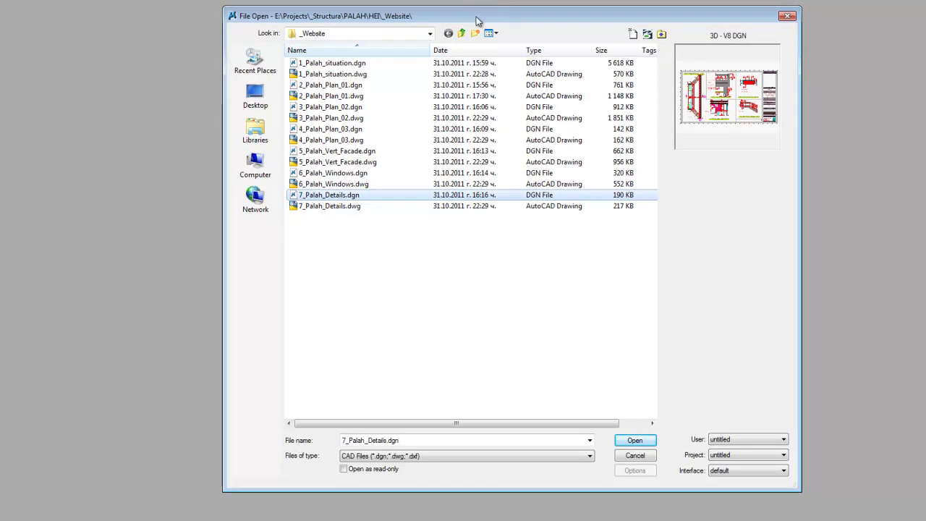
{"action": "mouse_move", "coordinate": [478, 18]}
{"action": "left_mouse_down"}
{"action": "mouse_move", "coordinate": [493, 8]}
{"action": "mouse_move", "coordinate": [481, 27]}
{"action": "left_mouse_up"}
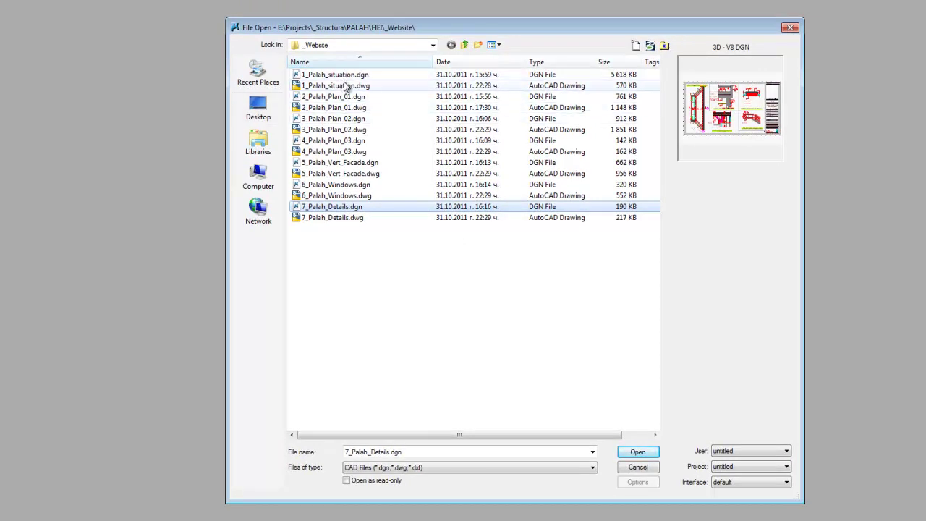
{"action": "left_click", "coordinate": [323, 75]}
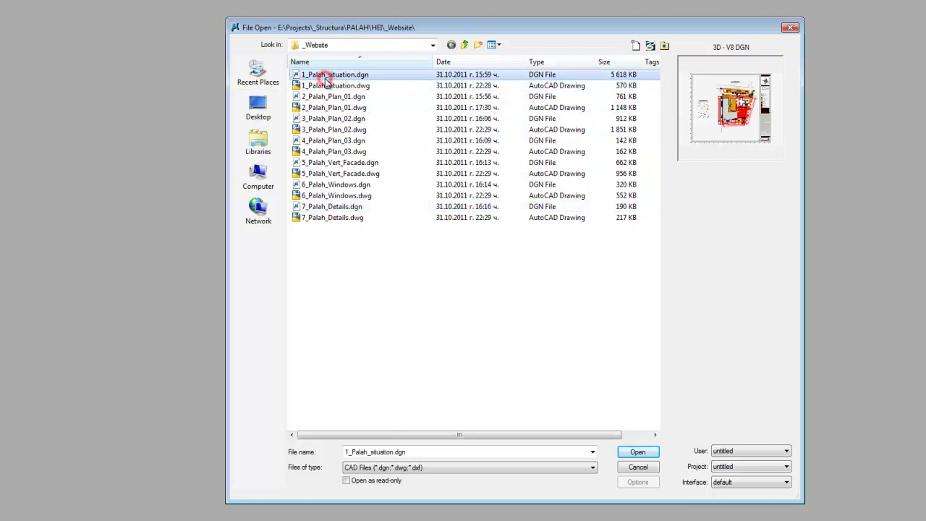
{"action": "left_click", "coordinate": [326, 97]}
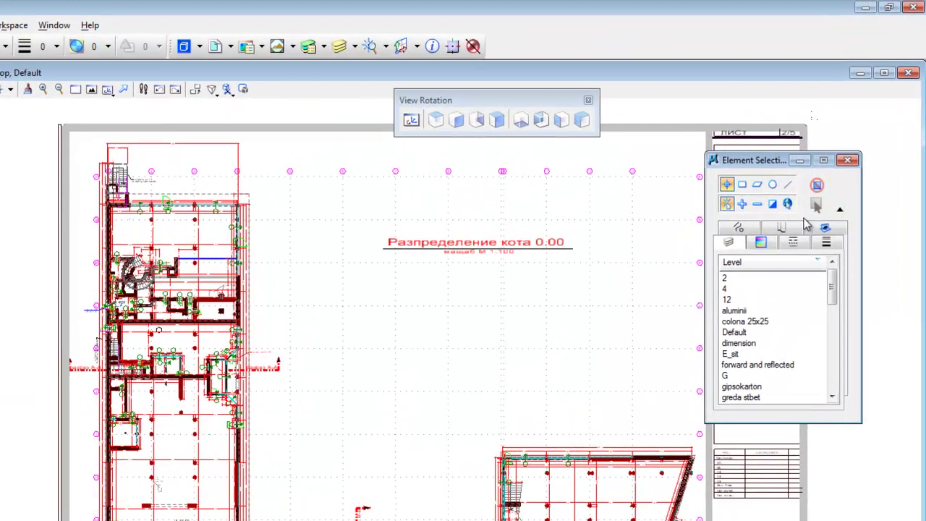
- Collapse the Element Selection level list, move the View Rotation toolbox aside, and open the File menu
{"action": "left_click", "coordinate": [854, 90]}
{"action": "left_click_drag", "start_coordinate": [427, 97], "coordinate": [342, 78]}
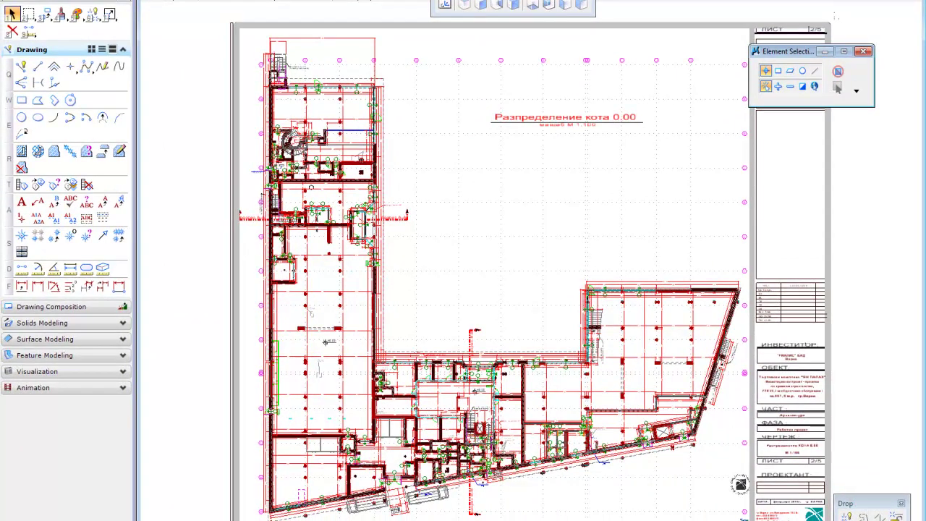
{"action": "left_click", "coordinate": [13, 1]}
- Open File > Print, showing png.pltcfg with MAX paper at scale 335.5951
{"action": "mouse_move", "coordinate": [76, 128]}
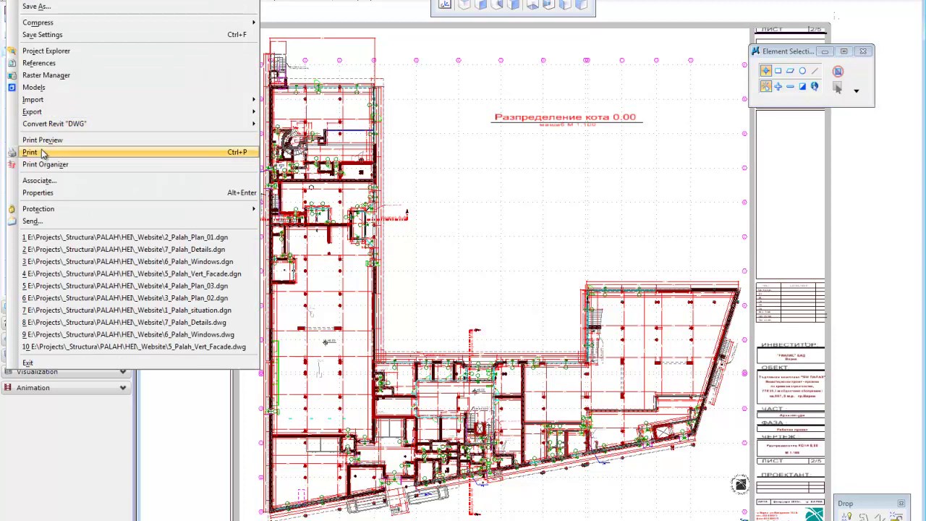
{"action": "left_click", "coordinate": [57, 153]}
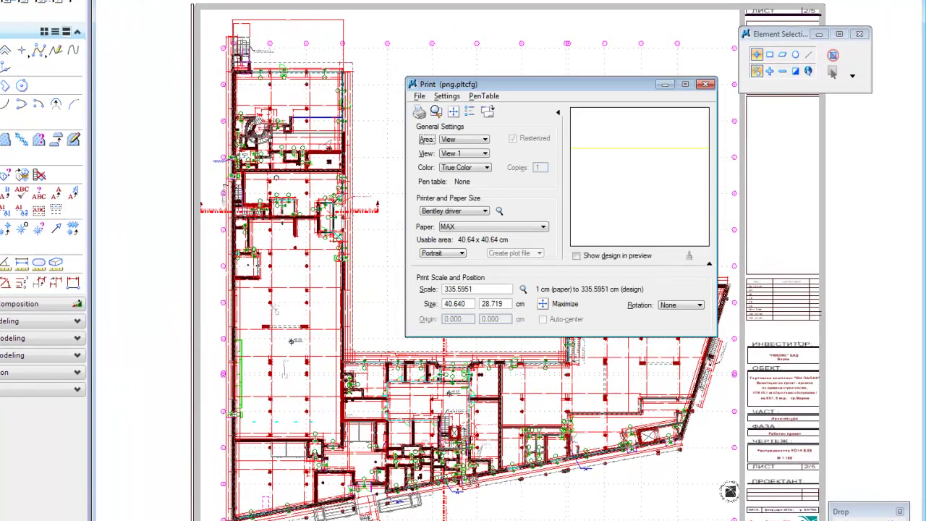
{"action": "mouse_move", "coordinate": [520, 86]}
{"action": "left_mouse_down"}
{"action": "mouse_move", "coordinate": [486, 120]}
{"action": "mouse_move", "coordinate": [464, 97]}
{"action": "mouse_move", "coordinate": [433, 89]}
{"action": "left_mouse_up"}
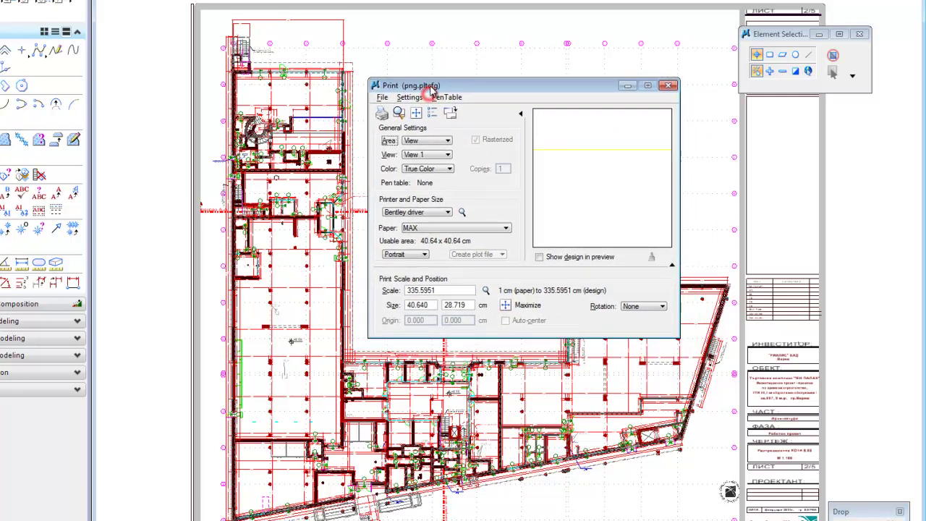
- Browse the printer driver configuration files and select pdf.pltcfg
{"action": "left_click", "coordinate": [463, 214]}
{"action": "left_click_drag", "start_coordinate": [317, 6], "coordinate": [317, 23]}
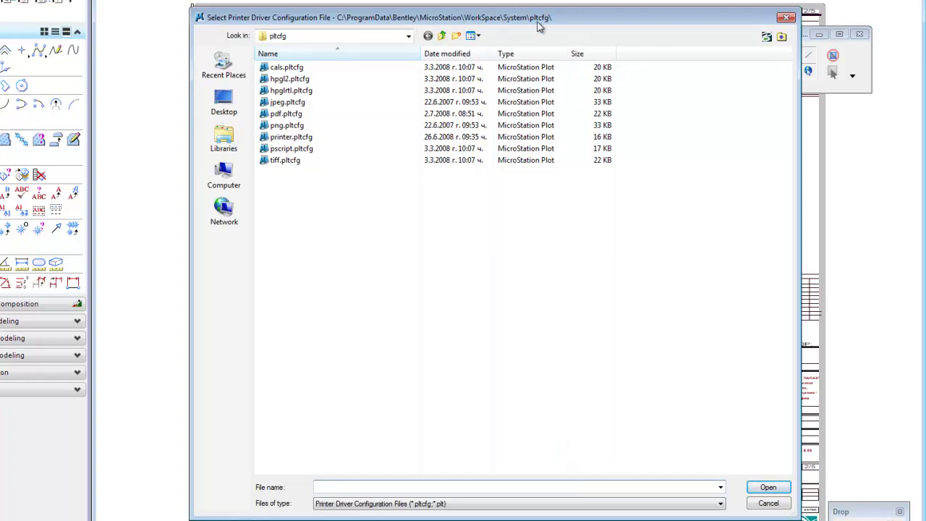
{"action": "left_click_drag", "start_coordinate": [550, 22], "coordinate": [539, 15]}
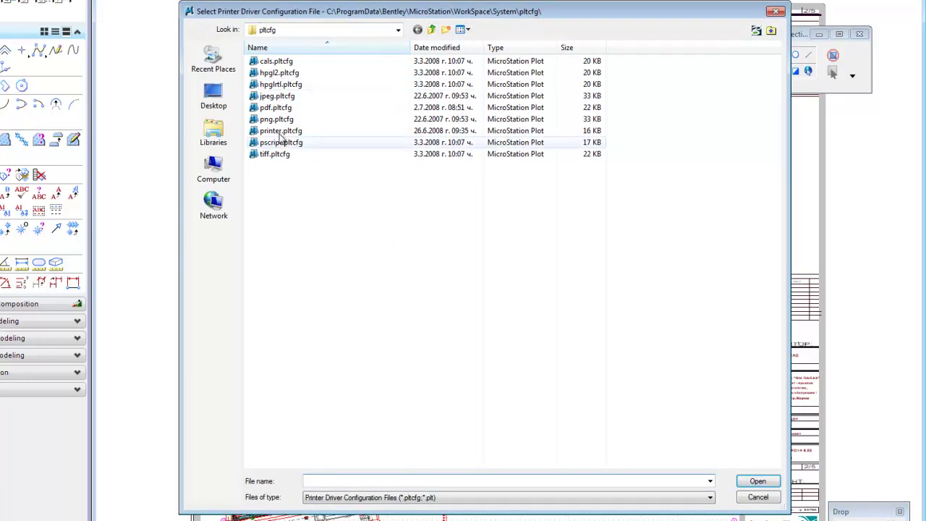
{"action": "left_click", "coordinate": [267, 110]}
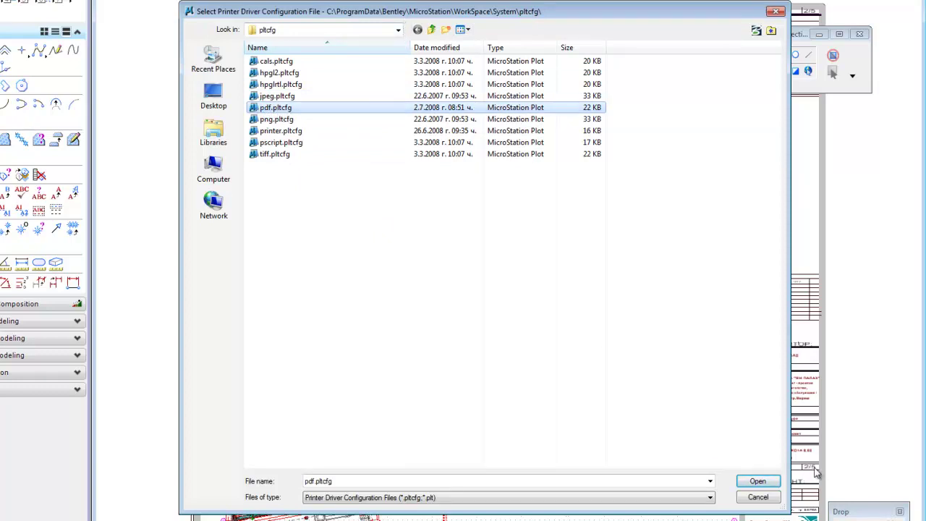
- Load pdf.pltcfg as the driver (ANSI A landscape, scale 488.1384) and show the design in preview
{"action": "left_click", "coordinate": [757, 481]}
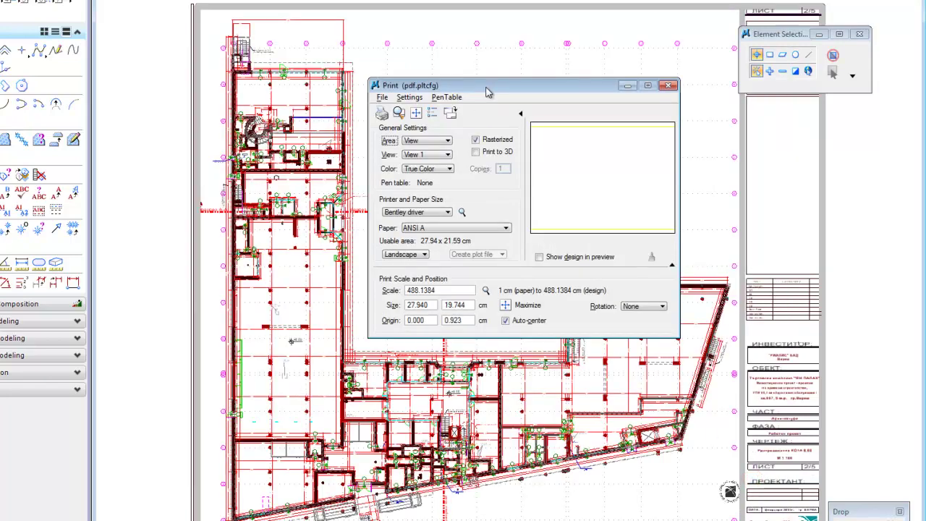
{"action": "left_click_drag", "start_coordinate": [477, 91], "coordinate": [474, 102]}
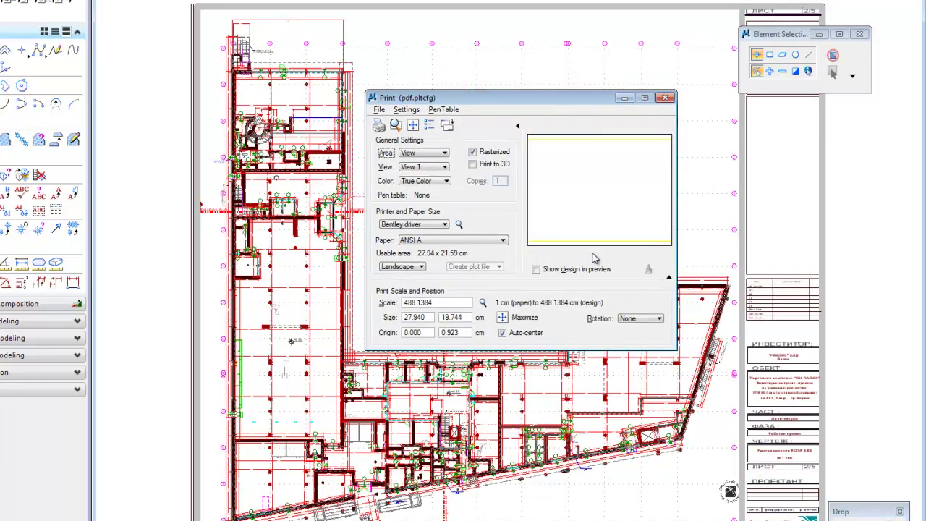
{"action": "left_click_drag", "start_coordinate": [407, 100], "coordinate": [423, 101]}
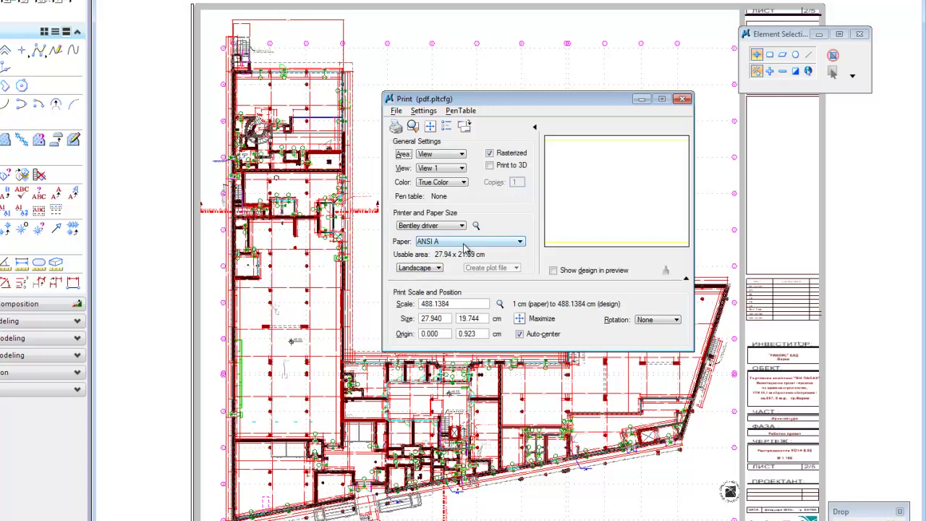
{"action": "left_click", "coordinate": [553, 271]}
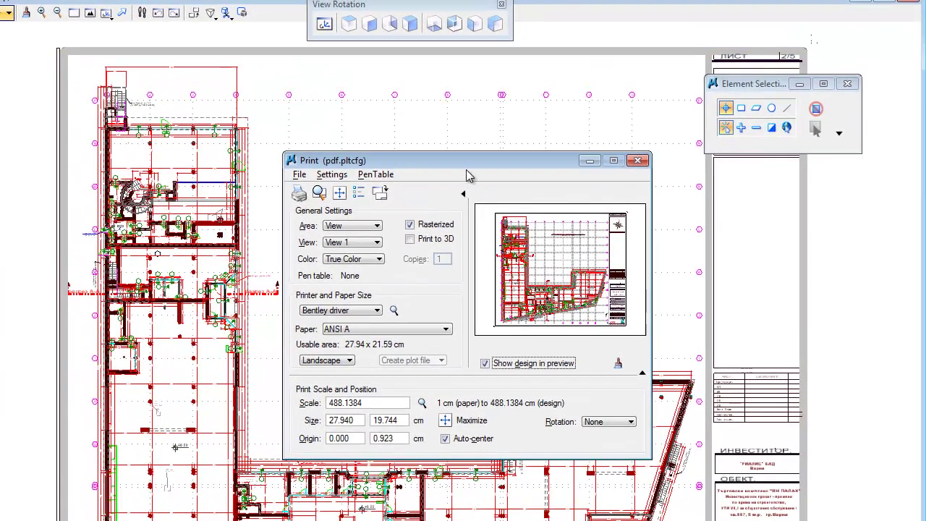
{"action": "left_click_drag", "start_coordinate": [461, 161], "coordinate": [470, 140]}
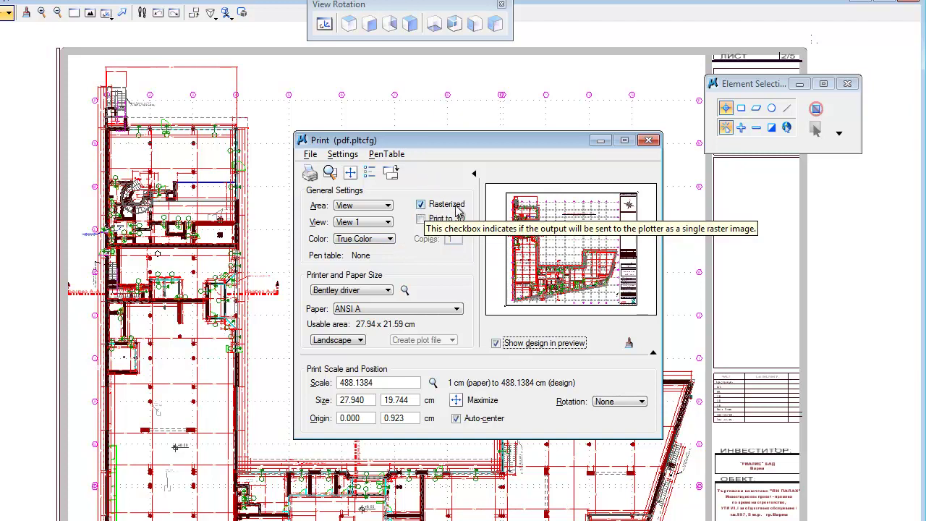
- Turn off rasterized output and change the paper size from ANSI A to ANSI E
{"action": "left_click", "coordinate": [421, 206]}
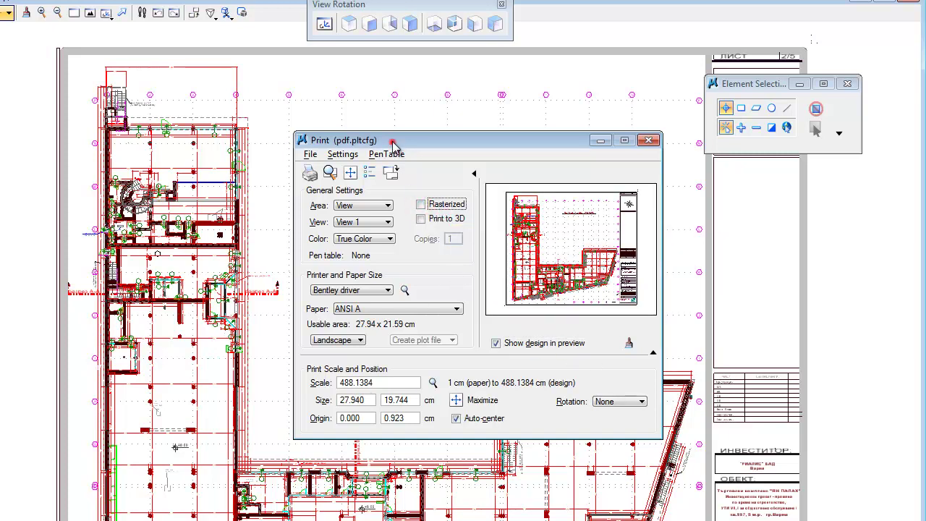
{"action": "left_click_drag", "start_coordinate": [395, 142], "coordinate": [418, 124]}
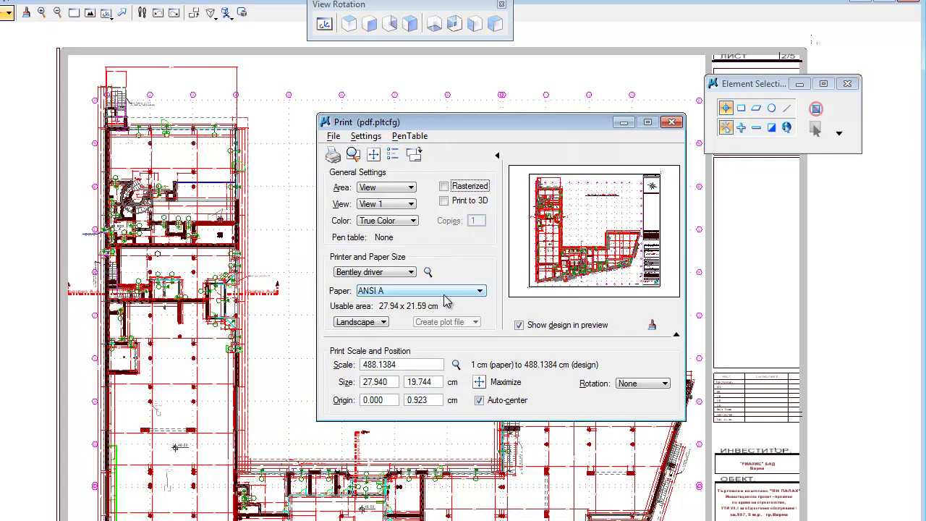
{"action": "left_click", "coordinate": [442, 295]}
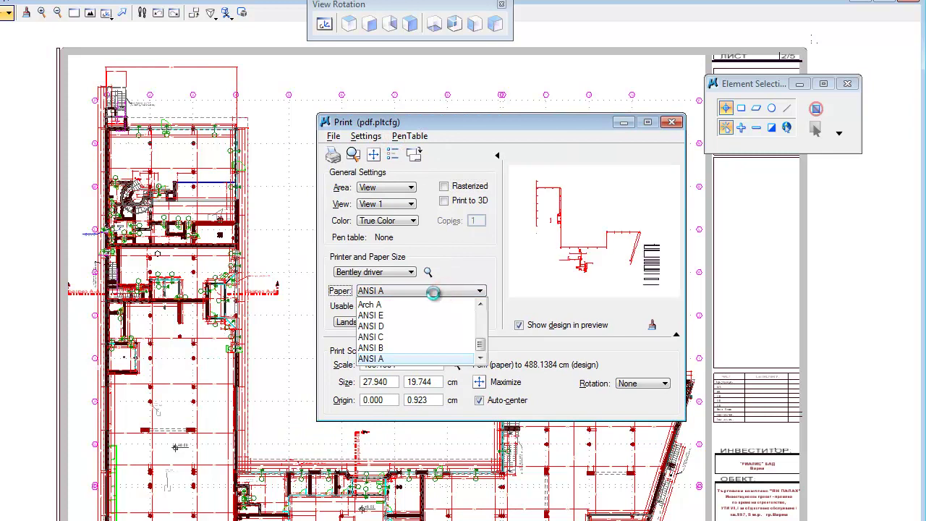
{"action": "left_click", "coordinate": [444, 294]}
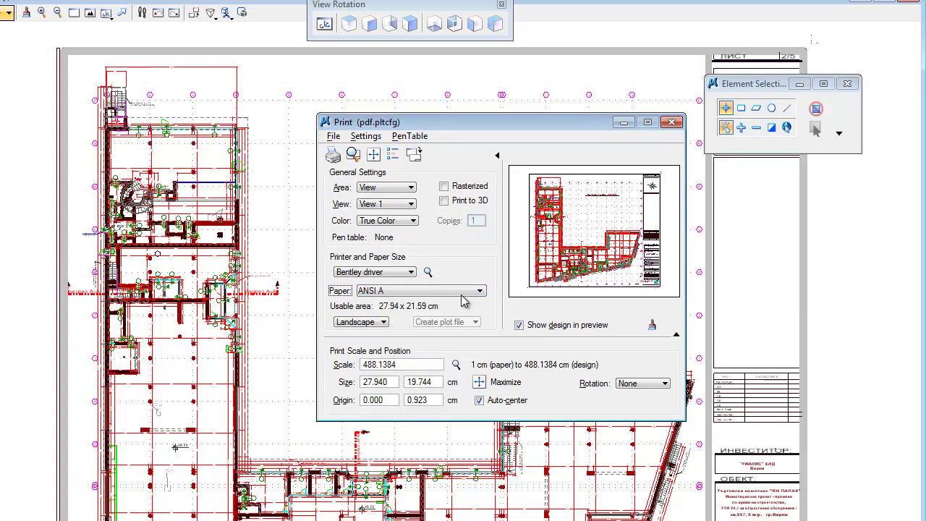
{"action": "left_click", "coordinate": [456, 295]}
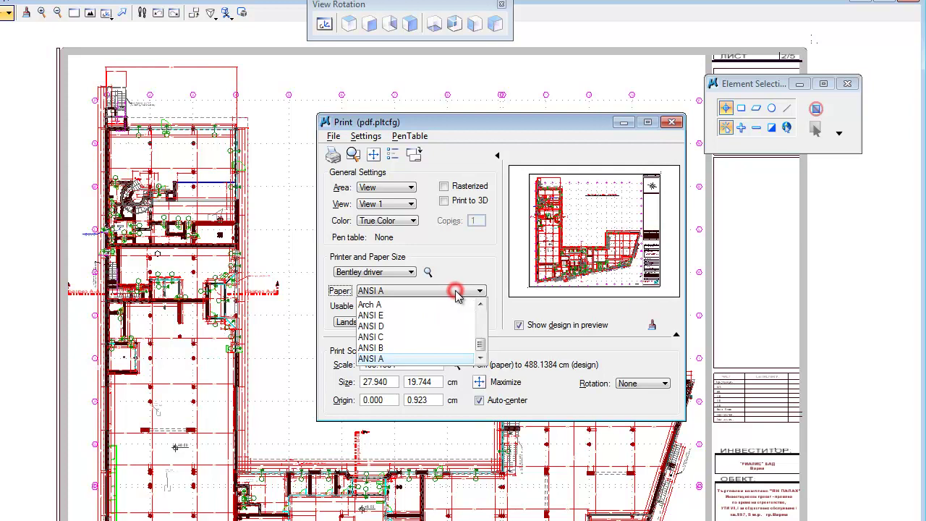
{"action": "left_click", "coordinate": [398, 318]}
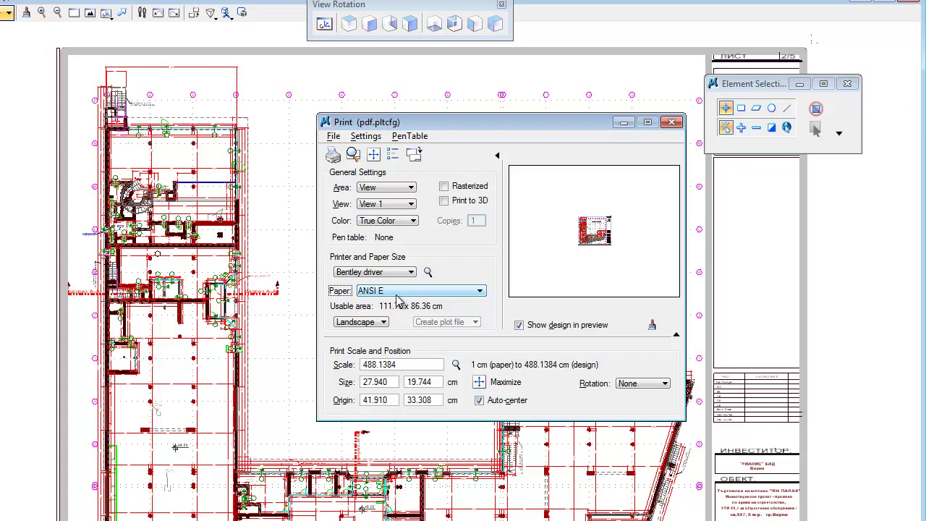
- Maximize the plan on ANSI E paper at scale 122.0346, checking the paper size list
{"action": "left_click", "coordinate": [479, 382]}
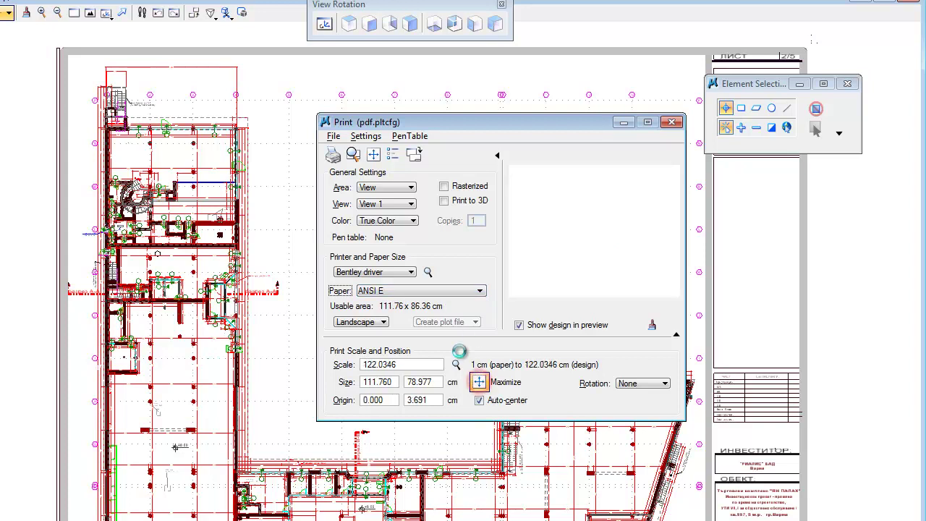
{"action": "left_click", "coordinate": [422, 294]}
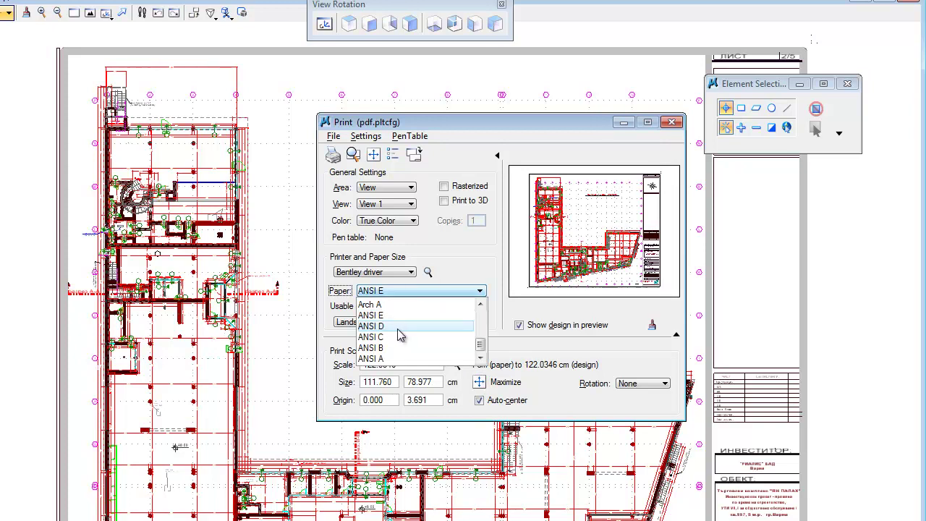
{"action": "scroll", "coordinate": [402, 343], "scroll_direction": "down", "scroll_amount": 3}
{"action": "left_click", "coordinate": [463, 251]}
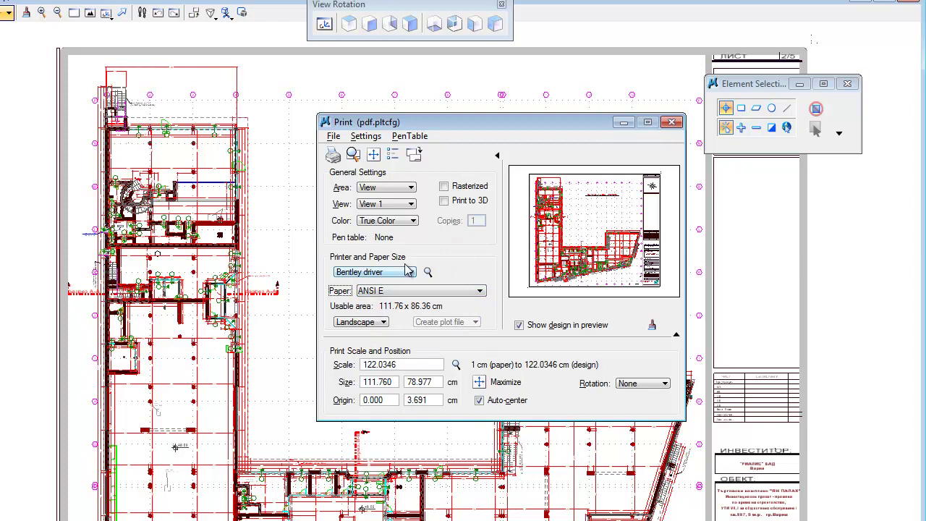
{"action": "left_click", "coordinate": [378, 294]}
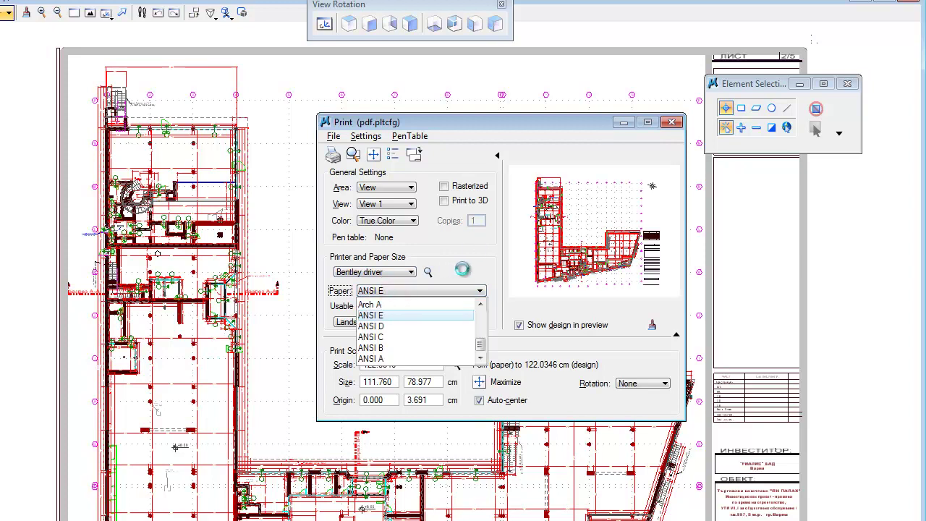
{"action": "left_click", "coordinate": [465, 275]}
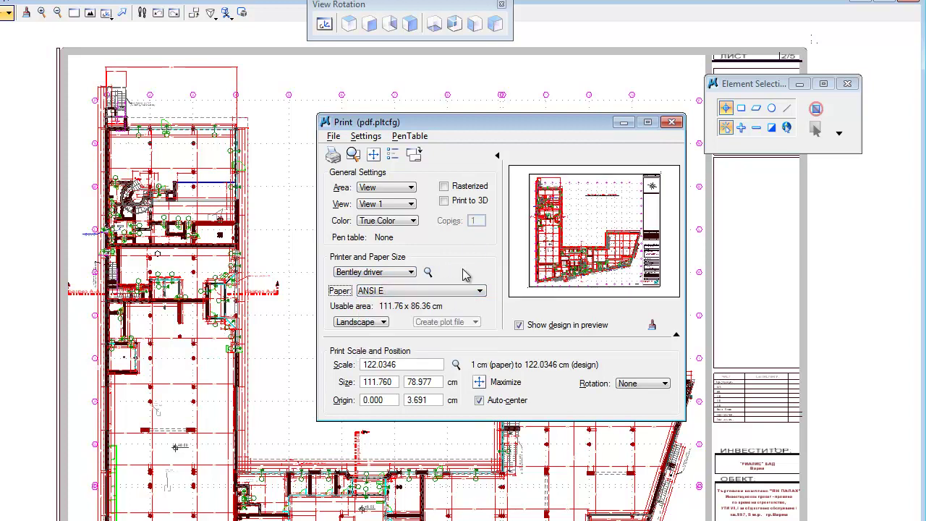
{"action": "left_click_drag", "start_coordinate": [408, 364], "coordinate": [360, 368]}
{"action": "left_click", "coordinate": [408, 363]}
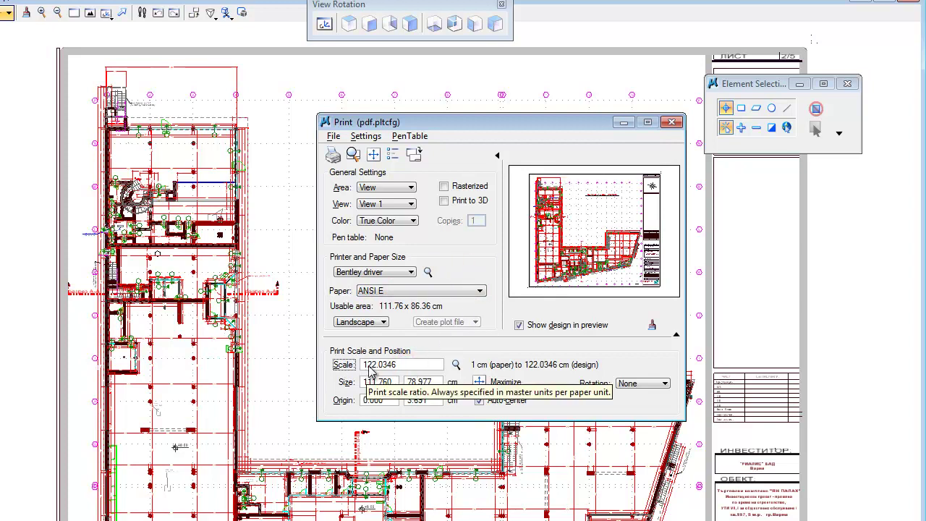
{"action": "left_click", "coordinate": [481, 383]}
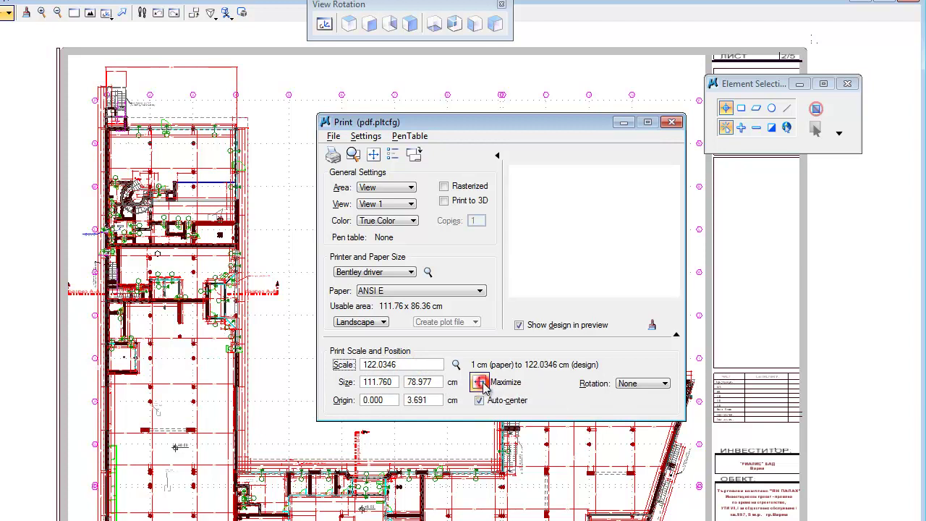
{"action": "left_click", "coordinate": [416, 293]}
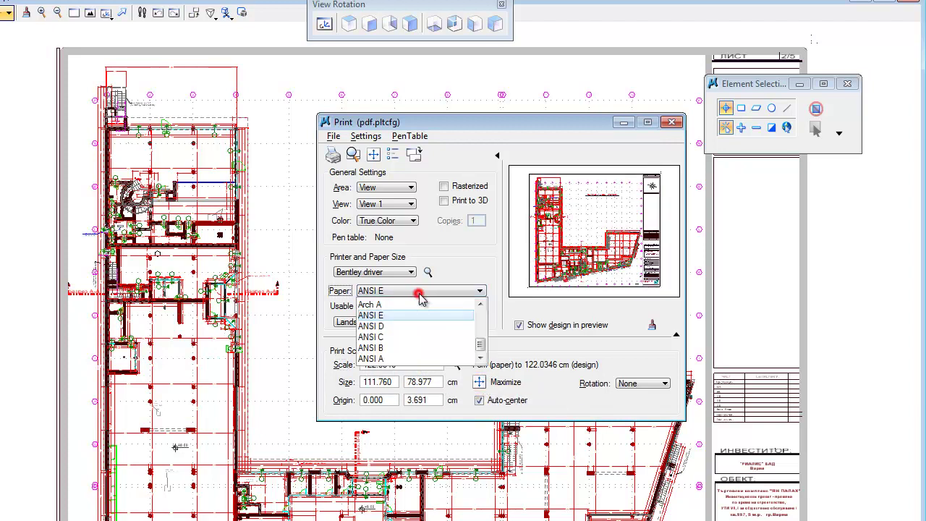
- Switch the paper to ANSI A and maximize, giving scale 488.1384
{"action": "left_click", "coordinate": [381, 359]}
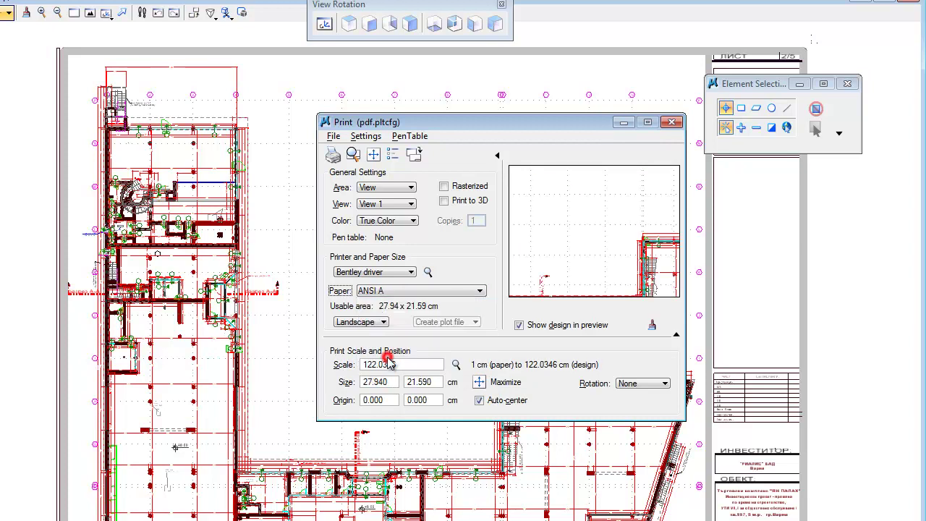
{"action": "left_click", "coordinate": [479, 381]}
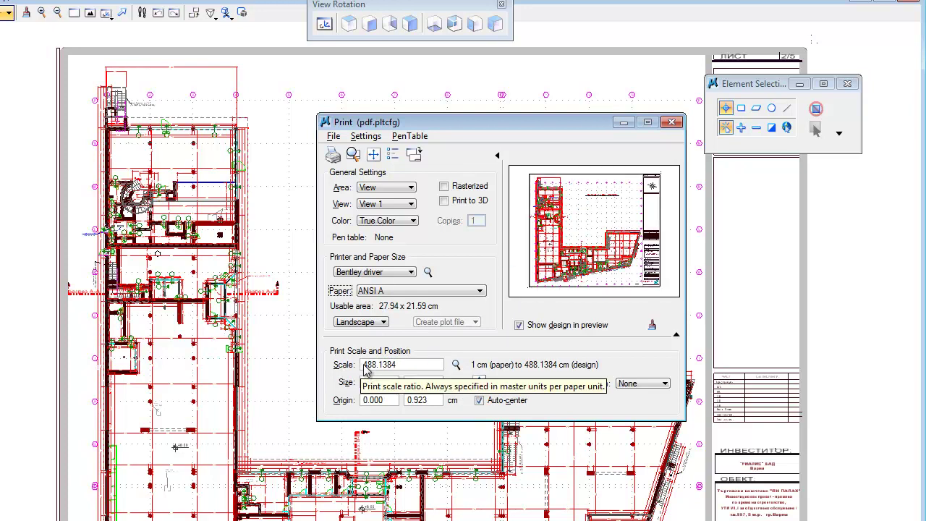
{"action": "left_click", "coordinate": [405, 365]}
{"action": "double_click", "coordinate": [407, 364]}
{"action": "left_click", "coordinate": [405, 364]}
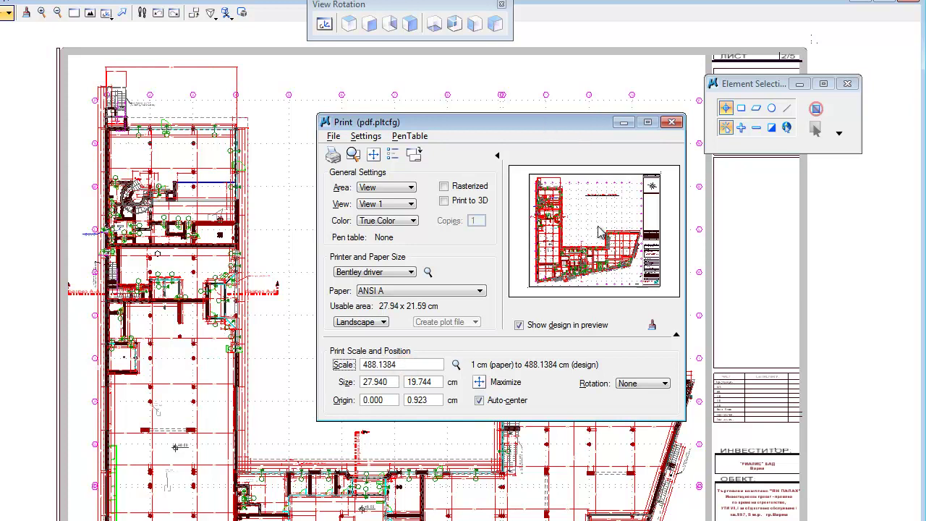
{"action": "double_click", "coordinate": [406, 364]}
- Switch the paper back to ANSI E and maximize again at scale 122.0346
{"action": "left_click_drag", "start_coordinate": [428, 120], "coordinate": [451, 111]}
{"action": "left_click", "coordinate": [438, 282]}
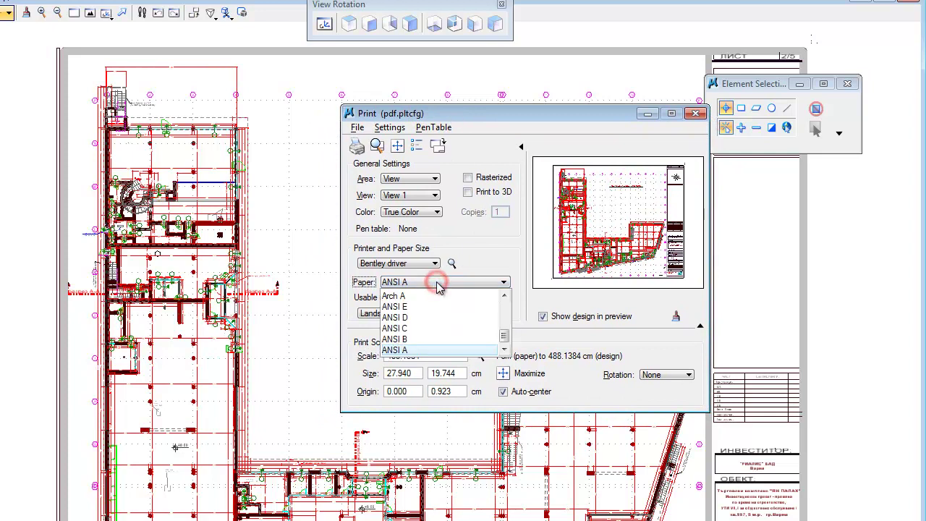
{"action": "left_click", "coordinate": [418, 307]}
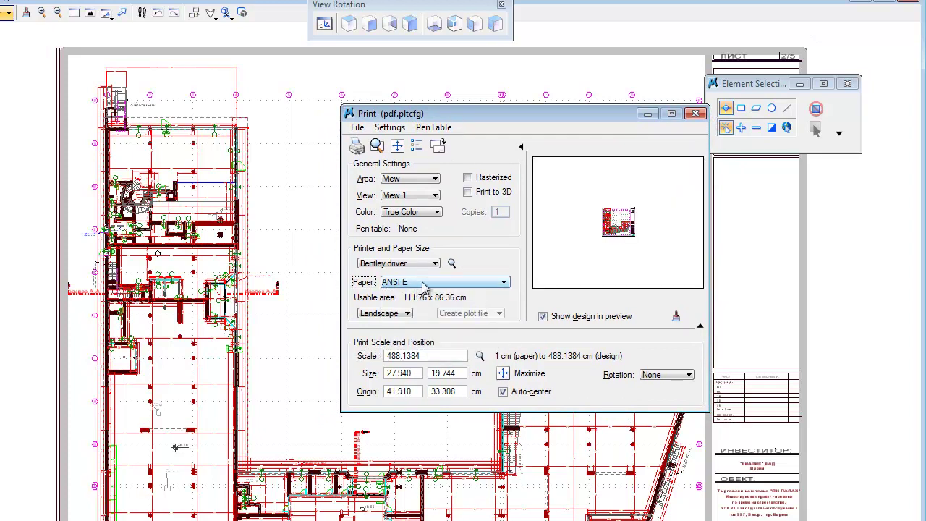
{"action": "left_click", "coordinate": [503, 374]}
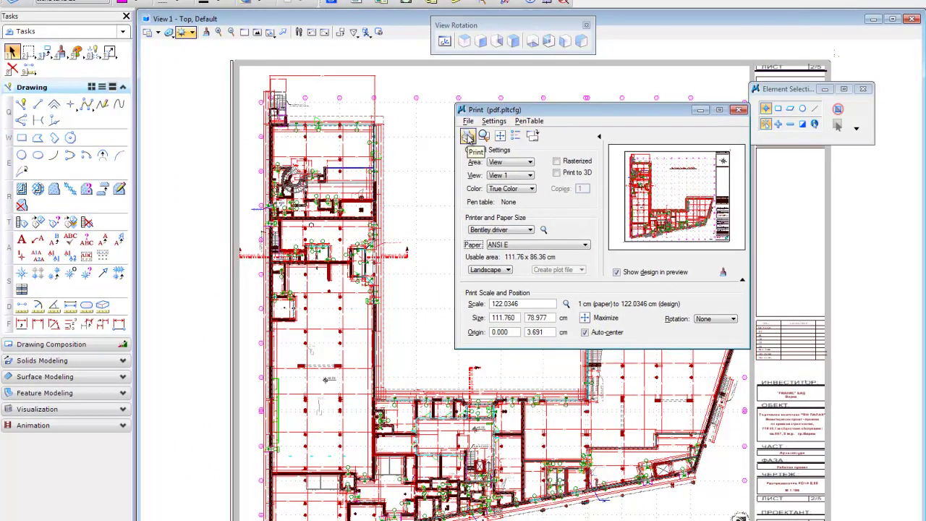
- Print the plan to 2_Palah_Plan_01-Default-000.pdf in the root of drive E:
{"action": "left_click", "coordinate": [467, 135]}
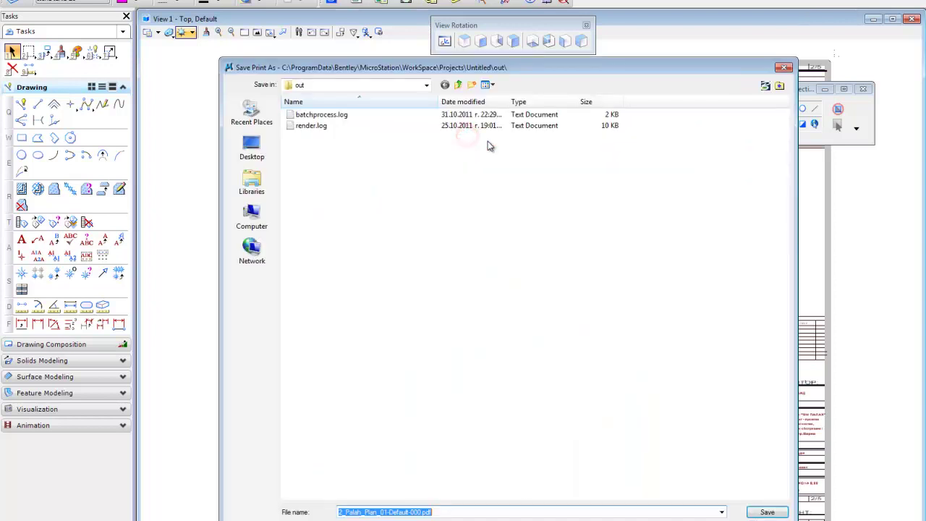
{"action": "left_click_drag", "start_coordinate": [393, 68], "coordinate": [457, 72]}
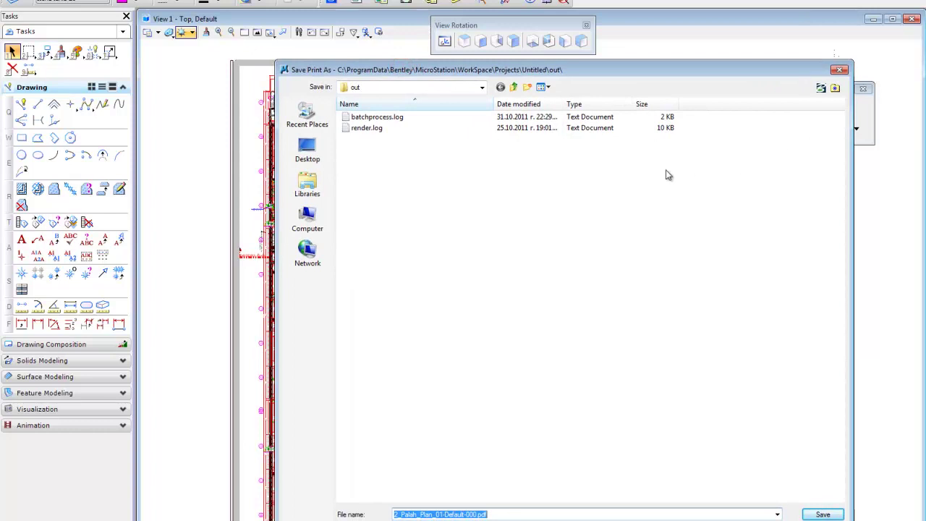
{"action": "left_click", "coordinate": [835, 89]}
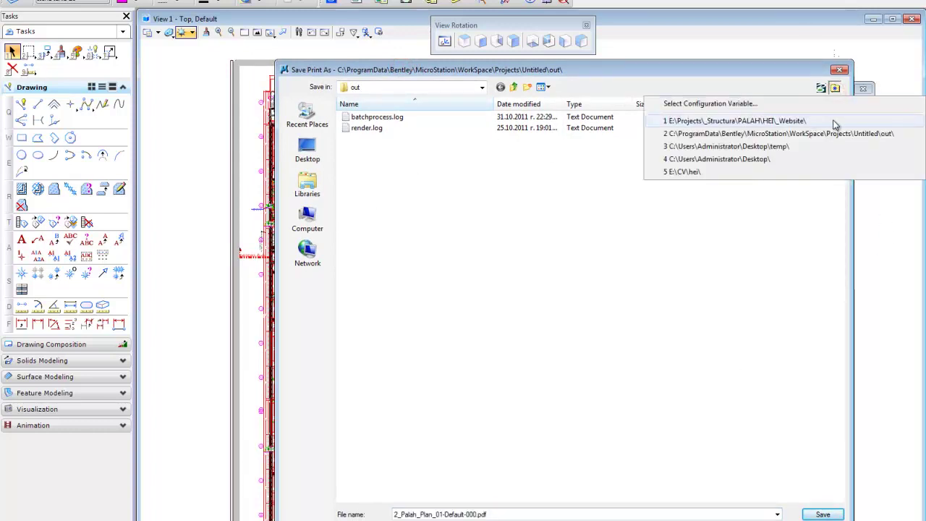
{"action": "left_click", "coordinate": [842, 133]}
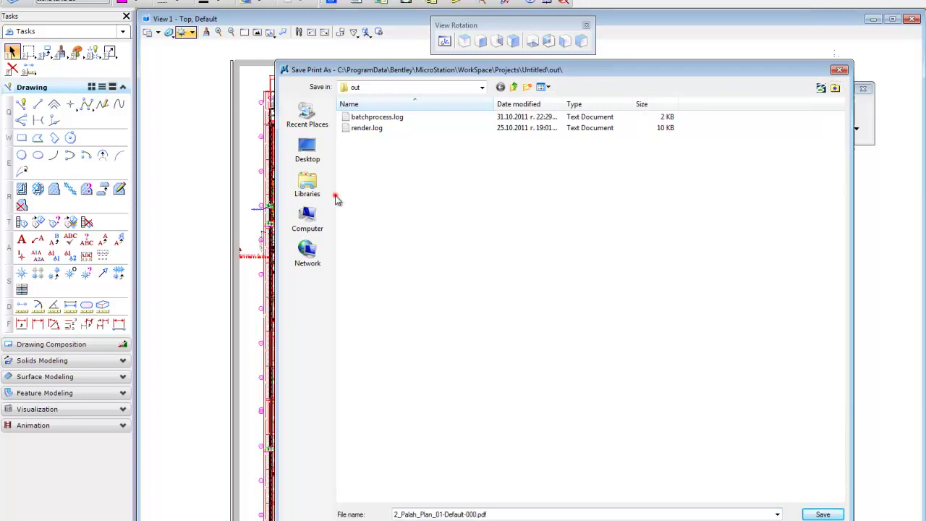
{"action": "left_click", "coordinate": [405, 87]}
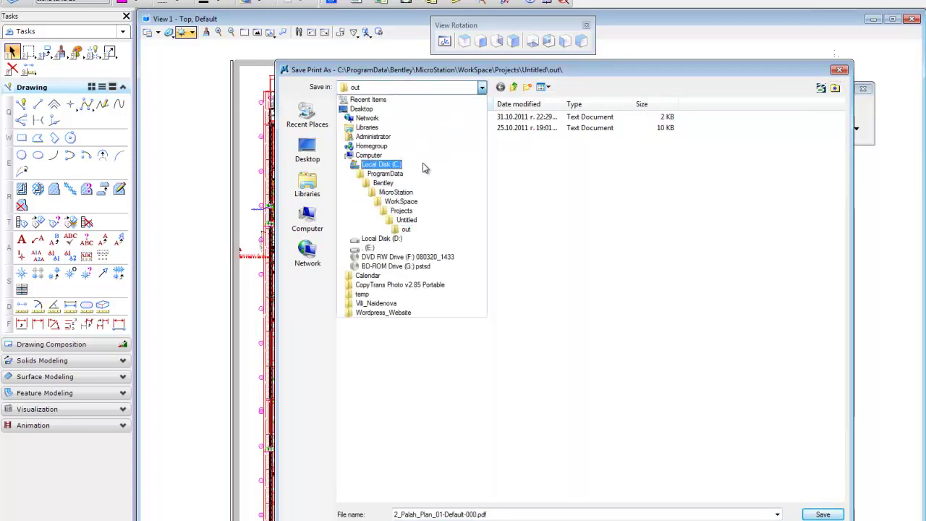
{"action": "left_click", "coordinate": [382, 249]}
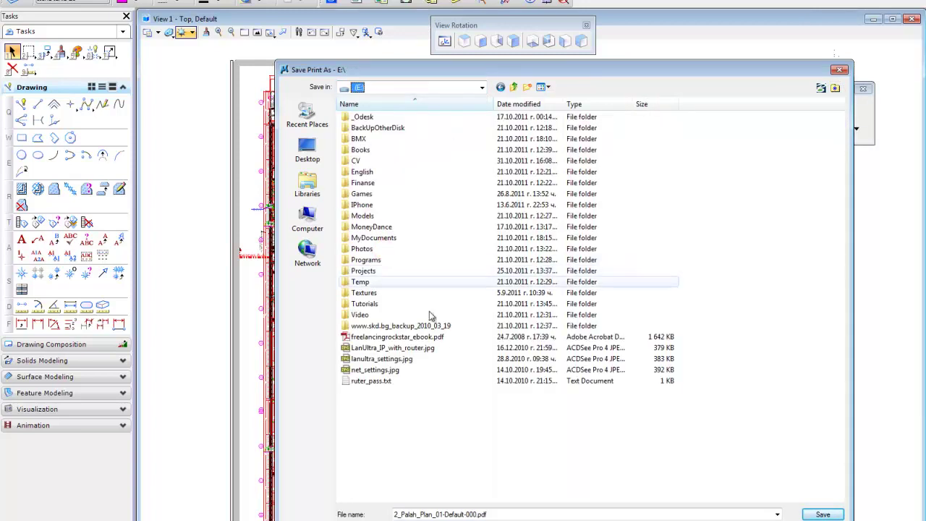
{"action": "left_click", "coordinate": [466, 514]}
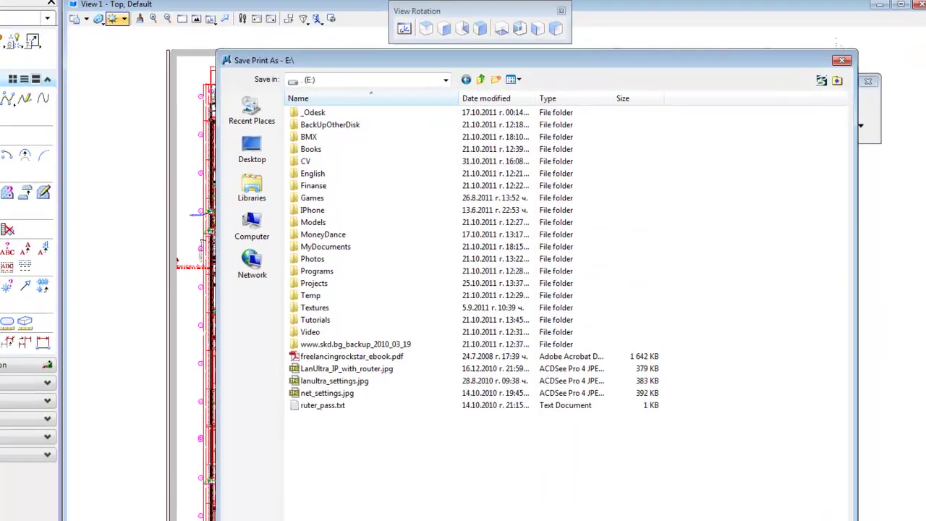
{"action": "left_click", "coordinate": [822, 514]}
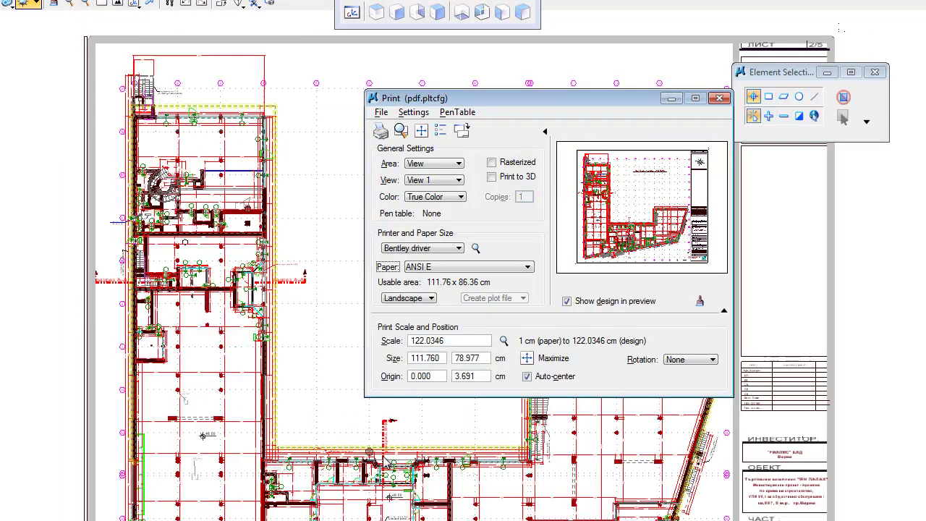
- Open the new 948 KB 2_Palah_Plan_01-Default-000.pdf from drive E: in Windows Explorer
{"action": "left_click_drag", "start_coordinate": [463, 106], "coordinate": [388, 123]}
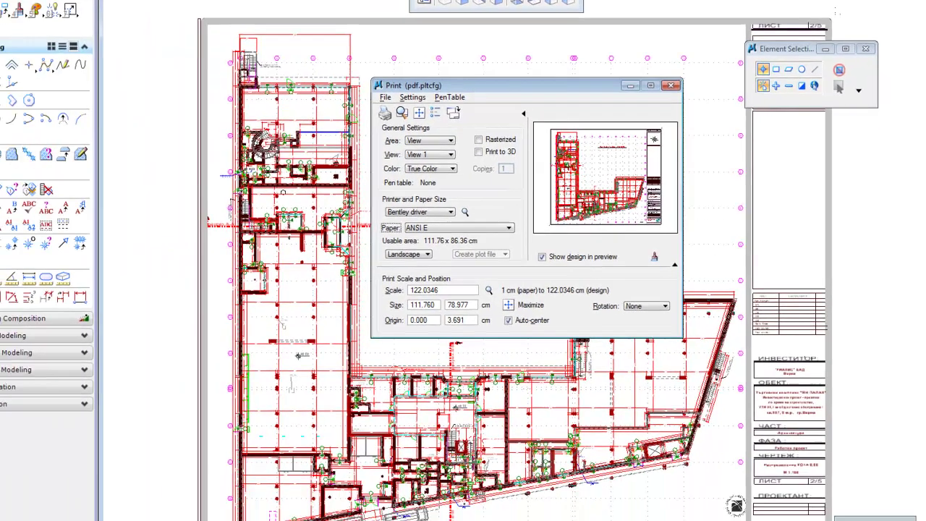
{"action": "key", "text": "super"}
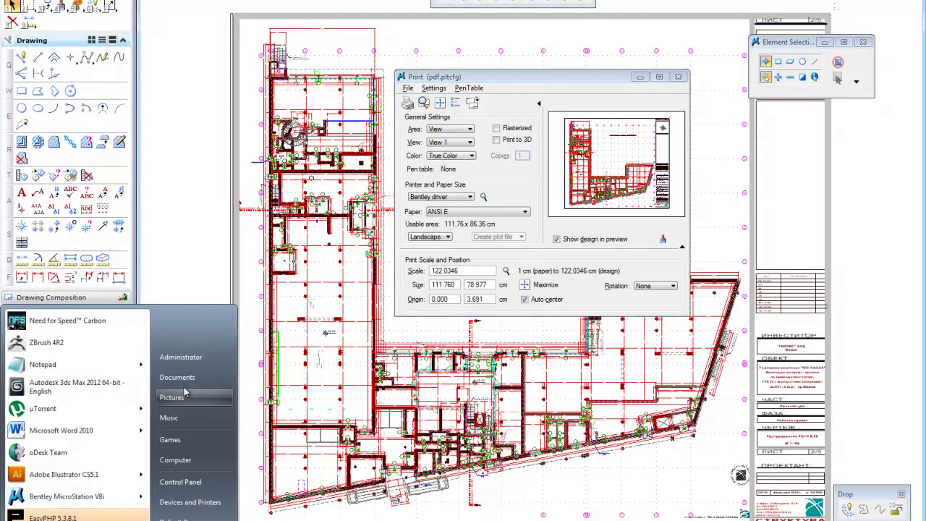
{"action": "left_click", "coordinate": [197, 460]}
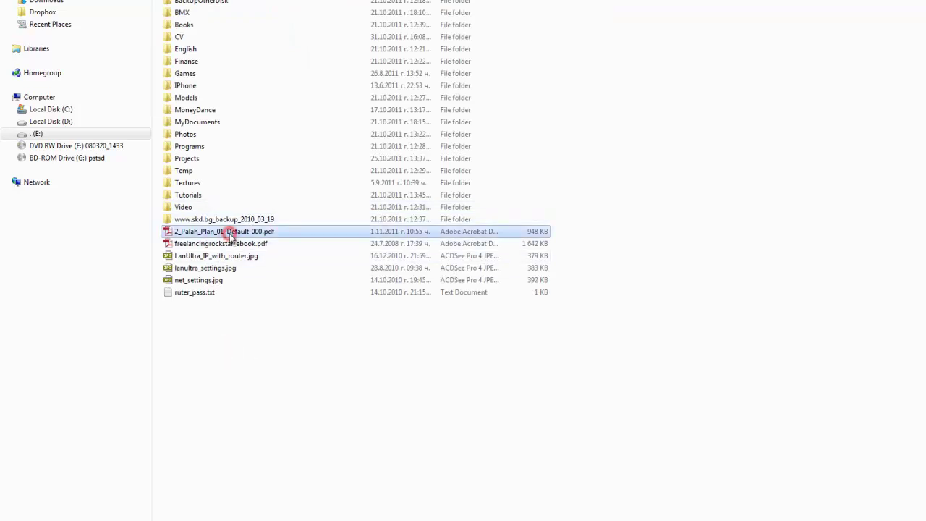
{"action": "double_click", "coordinate": [221, 237]}
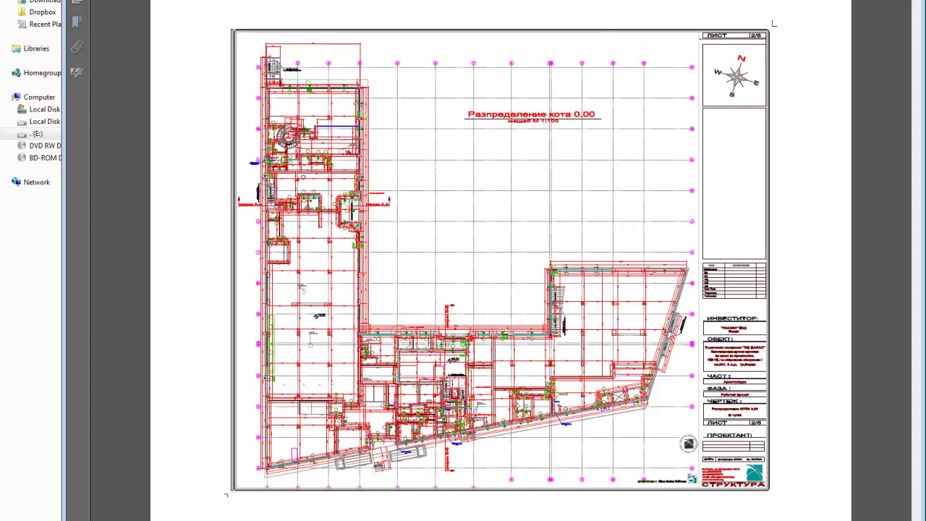
- View the printed PDF at 100% and scroll through the plan to check its detail
{"action": "left_click", "coordinate": [314, 3]}
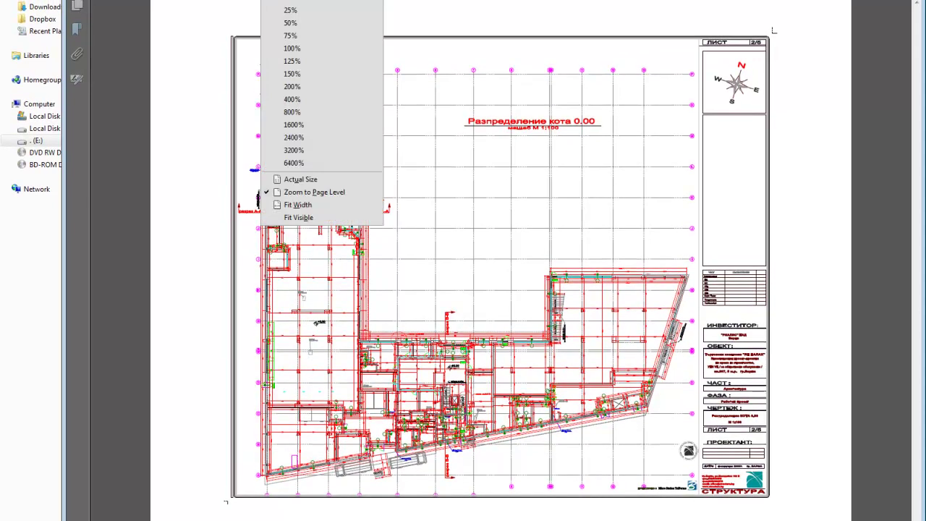
{"action": "left_click", "coordinate": [312, 48]}
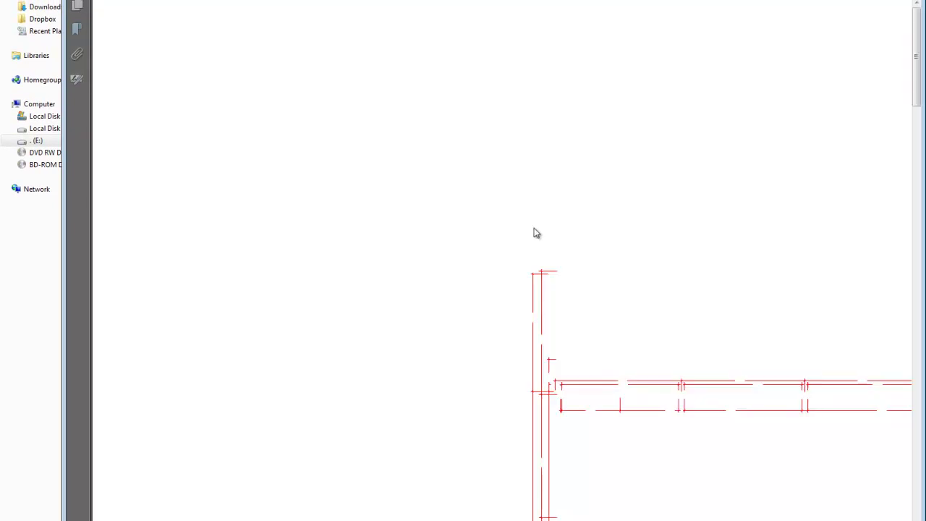
{"action": "left_click_drag", "start_coordinate": [917, 87], "coordinate": [922, 246]}
{"action": "scroll", "coordinate": [645, 338], "scroll_direction": "right", "scroll_amount": 5}
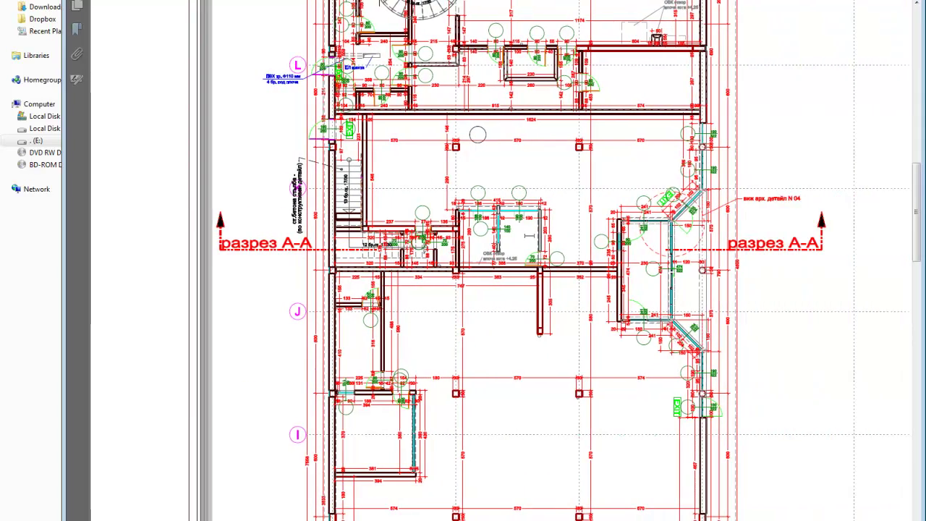
{"action": "scroll", "coordinate": [520, 304], "scroll_direction": "right", "scroll_amount": 1}
{"action": "scroll", "coordinate": [528, 314], "scroll_direction": "down", "scroll_amount": 3}
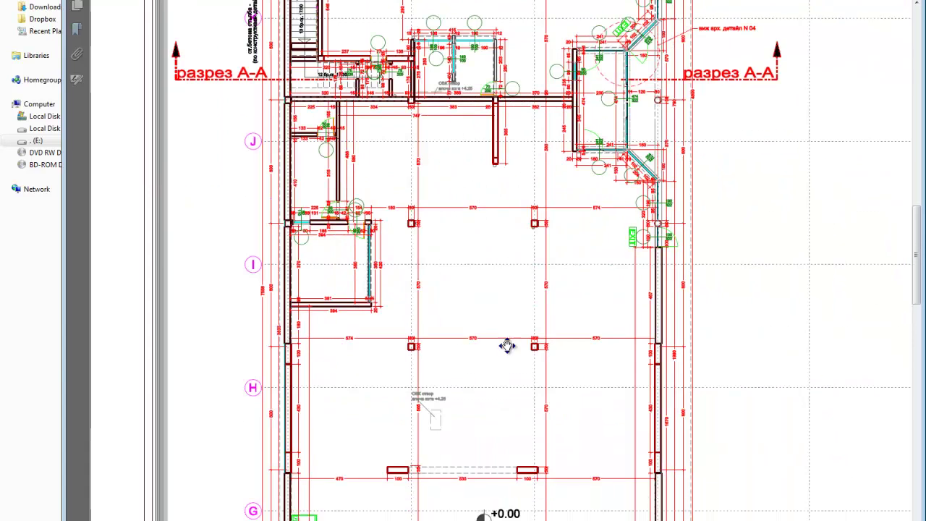
{"action": "scroll", "coordinate": [535, 325], "scroll_direction": "down", "scroll_amount": 4}
- Zoom the PDF to 200% and scroll across the plan to inspect details
{"action": "left_click", "coordinate": [301, 0]}
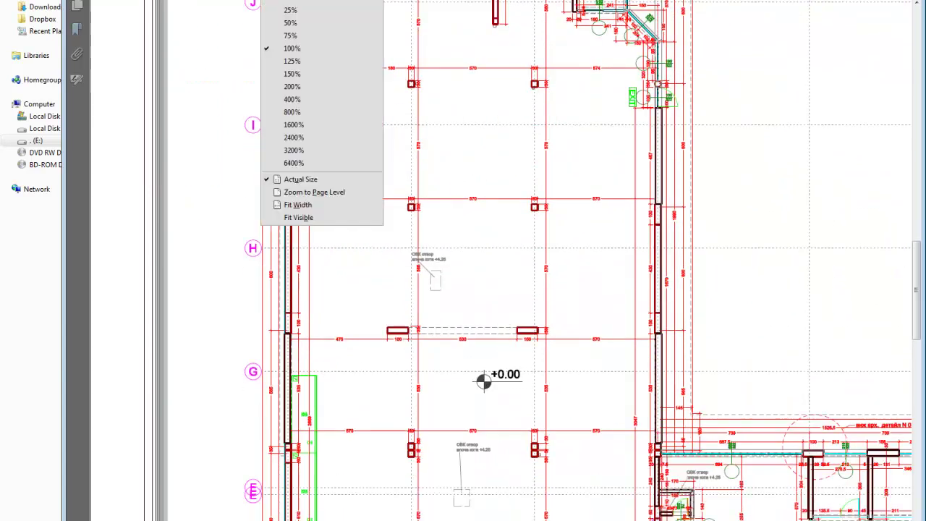
{"action": "left_click", "coordinate": [301, 87]}
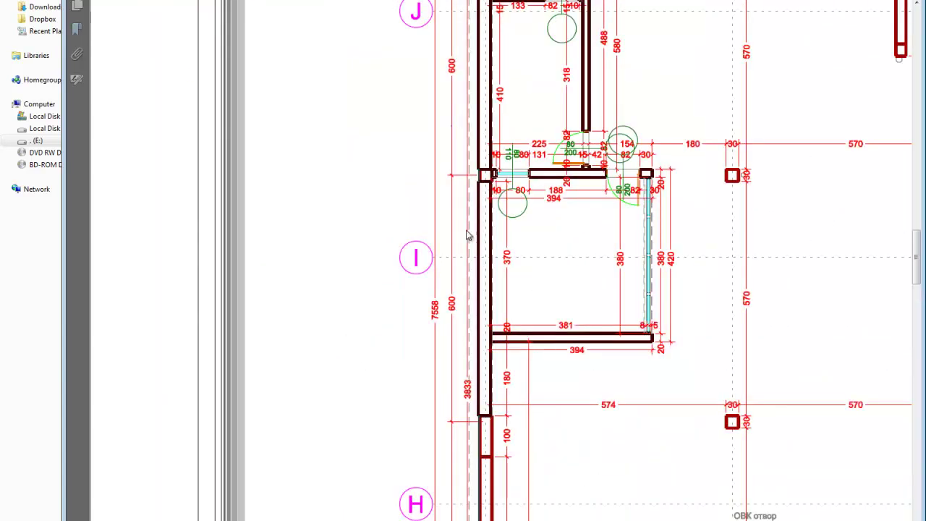
{"action": "scroll", "coordinate": [530, 231], "scroll_direction": "down", "scroll_amount": 3}
{"action": "scroll", "coordinate": [530, 231], "scroll_direction": "right", "scroll_amount": 5}
{"action": "scroll", "coordinate": [543, 253], "scroll_direction": "down", "scroll_amount": 8}
{"action": "scroll", "coordinate": [554, 268], "scroll_direction": "right", "scroll_amount": 5}
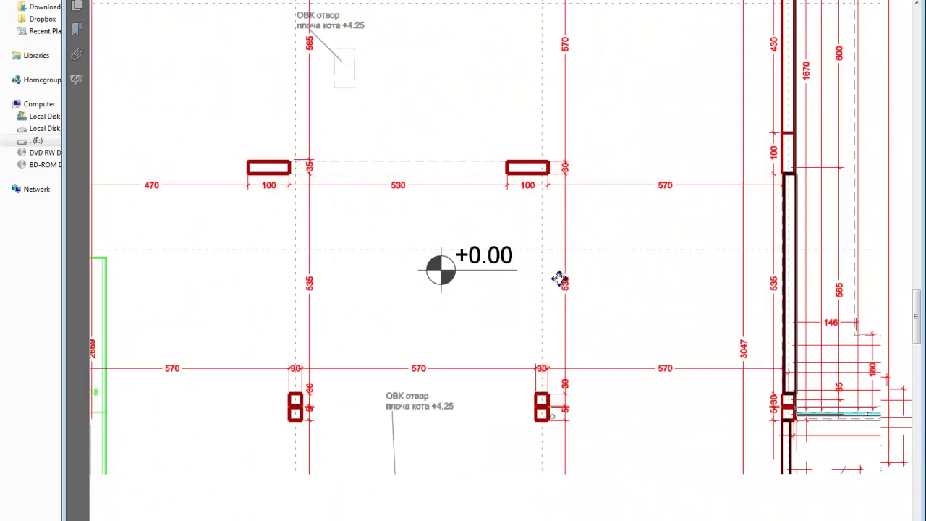
{"action": "scroll", "coordinate": [562, 275], "scroll_direction": "down", "scroll_amount": 5}
{"action": "scroll", "coordinate": [585, 236], "scroll_direction": "down", "scroll_amount": 3}
{"action": "scroll", "coordinate": [585, 236], "scroll_direction": "right", "scroll_amount": 6}
{"action": "scroll", "coordinate": [532, 229], "scroll_direction": "down", "scroll_amount": 3}
{"action": "scroll", "coordinate": [532, 228], "scroll_direction": "right", "scroll_amount": 7}
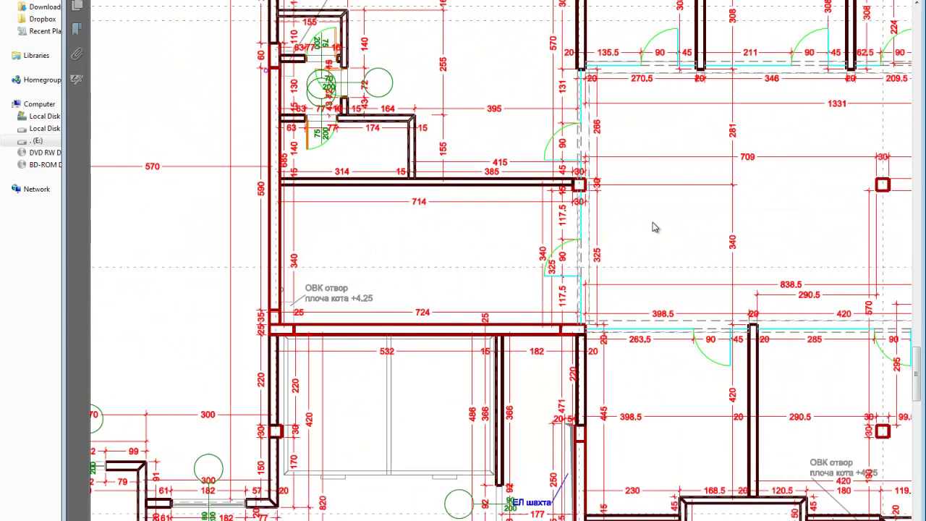
{"action": "scroll", "coordinate": [650, 222], "scroll_direction": "left", "scroll_amount": 7}
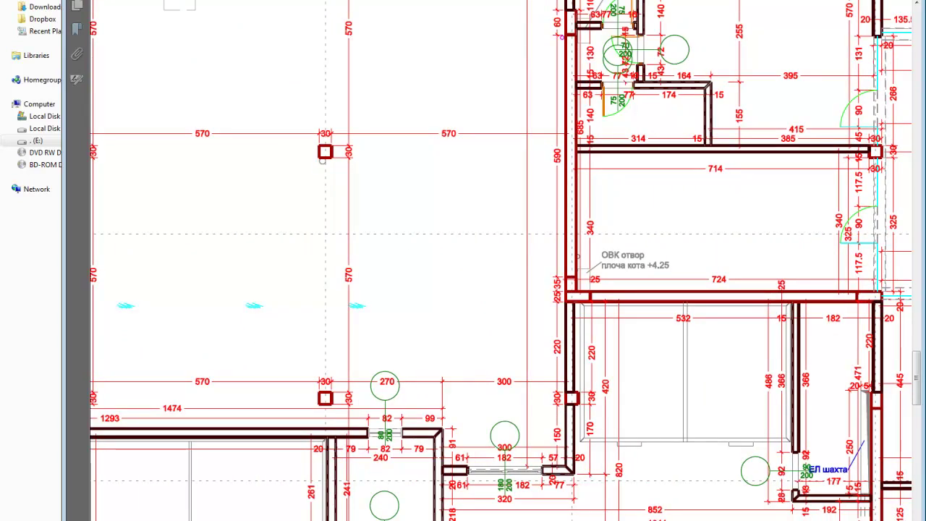
- Inspect the plan at 400%, then zoom out to 25% to show the whole sheet
{"action": "left_click", "coordinate": [264, 2]}
{"action": "left_click", "coordinate": [320, 99]}
{"action": "scroll", "coordinate": [541, 273], "scroll_direction": "down", "scroll_amount": 3}
{"action": "scroll", "coordinate": [540, 274], "scroll_direction": "right", "scroll_amount": 4}
{"action": "scroll", "coordinate": [451, 294], "scroll_direction": "left", "scroll_amount": 5}
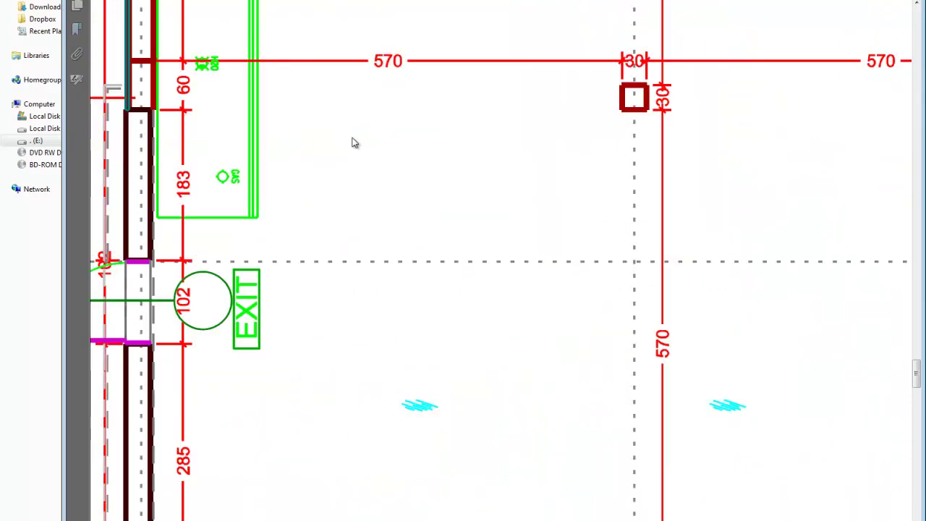
{"action": "left_click", "coordinate": [271, 3]}
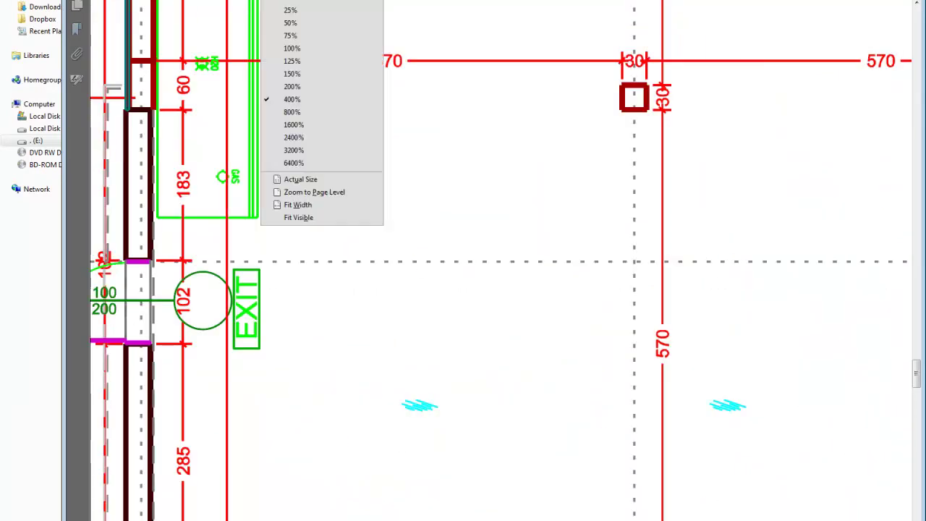
{"action": "left_click", "coordinate": [307, 11]}
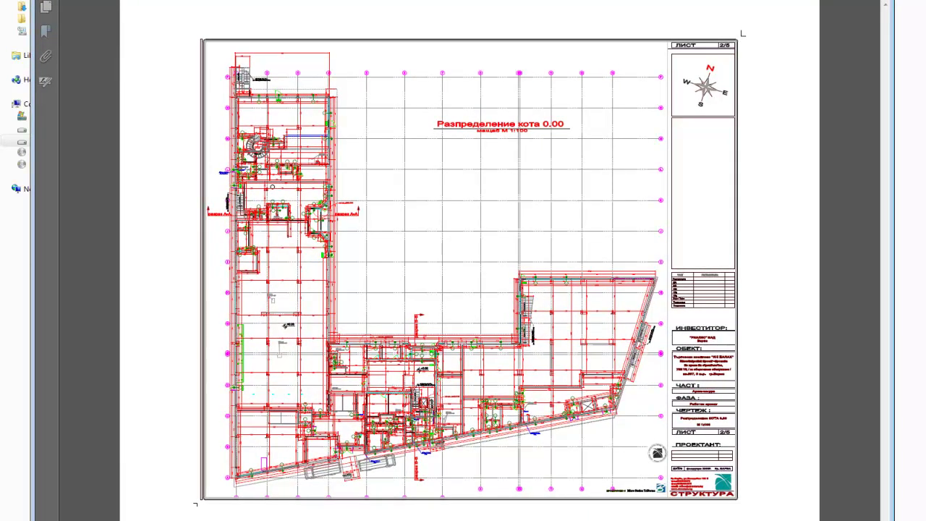
- Close Adobe Reader and select 2_Palah_Plan_01-Default-000.pdf in Explorer, dismissing its context menu
{"action": "key", "text": "alt+F4"}
{"action": "left_click", "coordinate": [338, 365]}
{"action": "left_click", "coordinate": [208, 244]}
{"action": "right_click", "coordinate": [208, 243]}
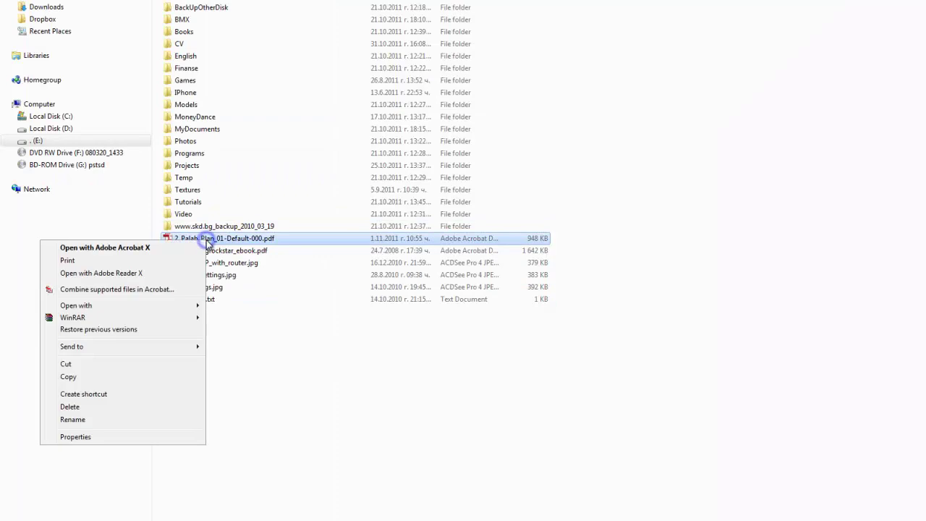
{"action": "left_click", "coordinate": [568, 237]}
{"action": "left_click", "coordinate": [533, 238]}
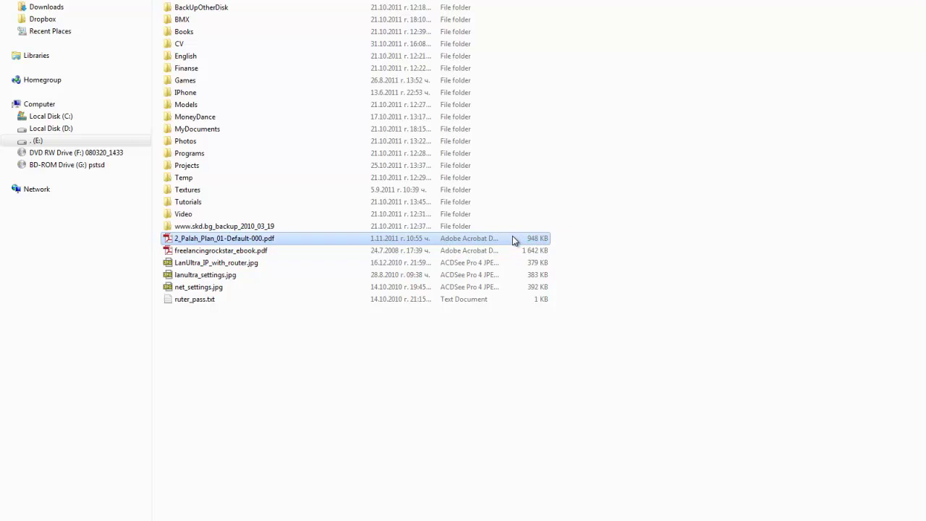
- Reopen the printed PDF briefly, then close the reader and reselect the file
{"action": "left_click", "coordinate": [285, 455]}
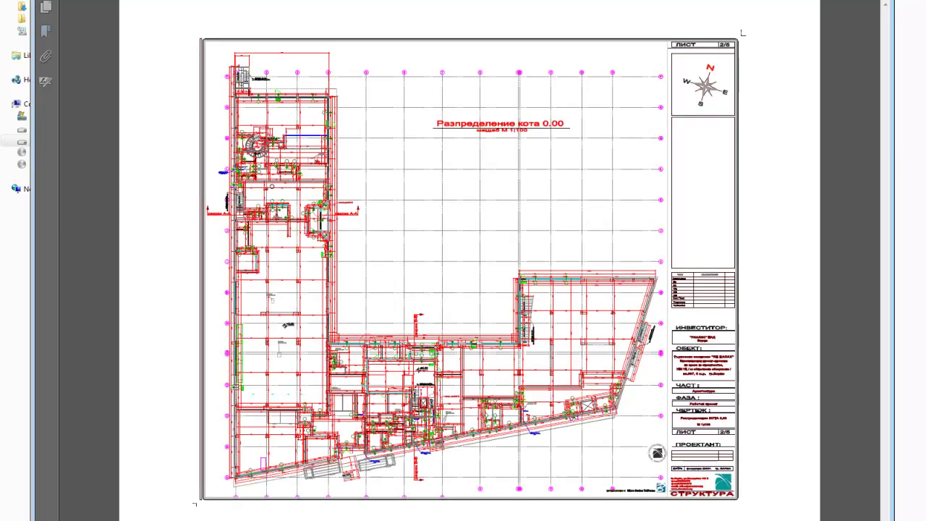
{"action": "key", "text": "alt+F4"}
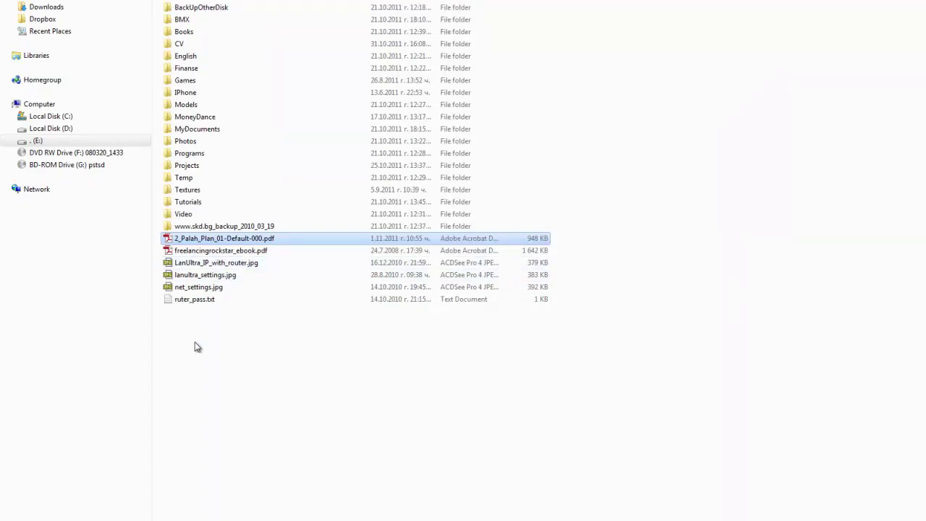
{"action": "left_click", "coordinate": [196, 342]}
{"action": "left_click", "coordinate": [204, 238]}
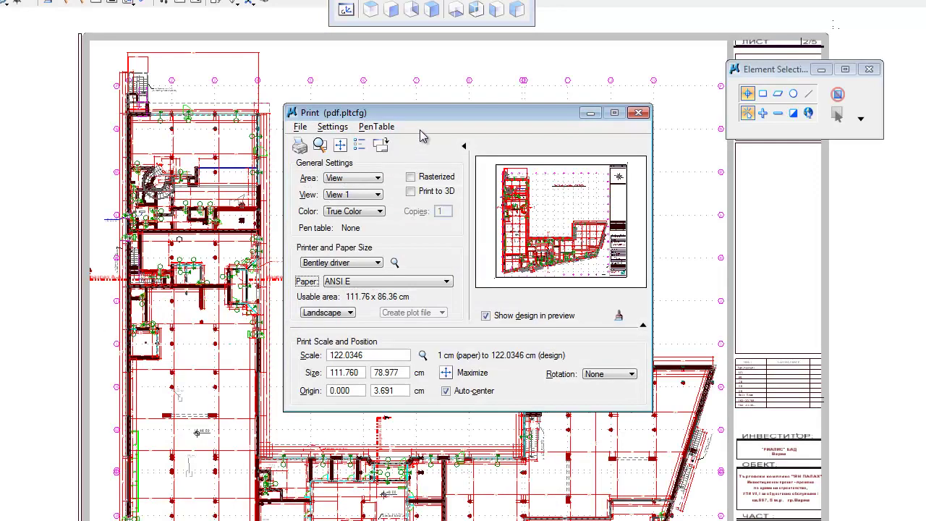
- Set the print paper to ANSI A and maximize the plot to fill the sheet
{"action": "left_click_drag", "start_coordinate": [417, 113], "coordinate": [436, 103]}
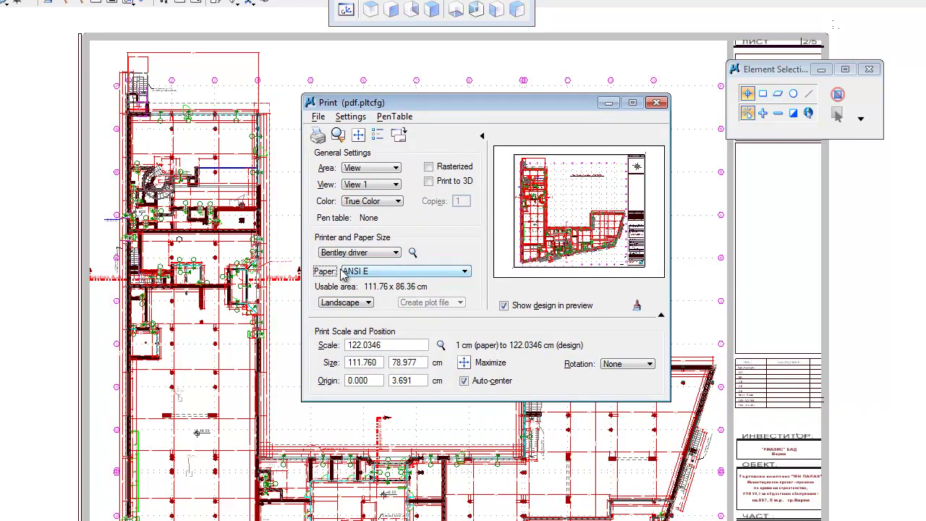
{"action": "left_click", "coordinate": [407, 273]}
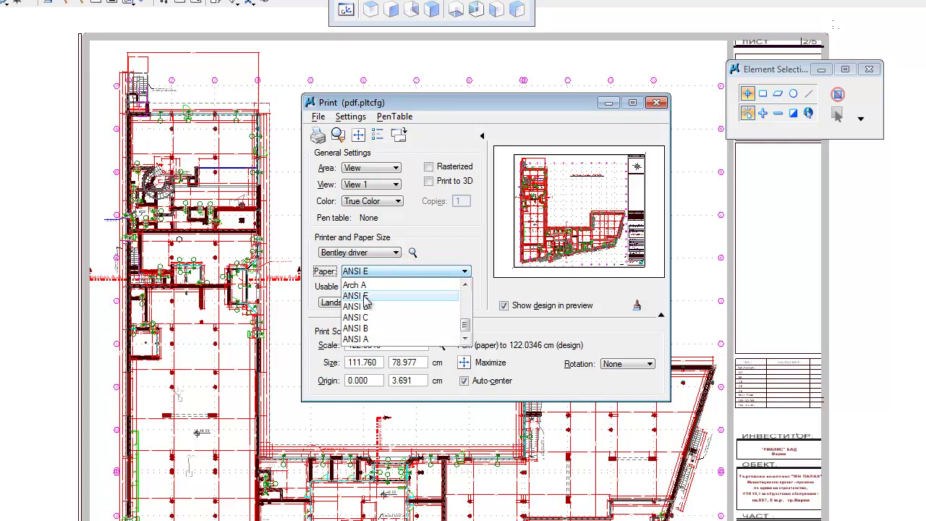
{"action": "left_click", "coordinate": [395, 339]}
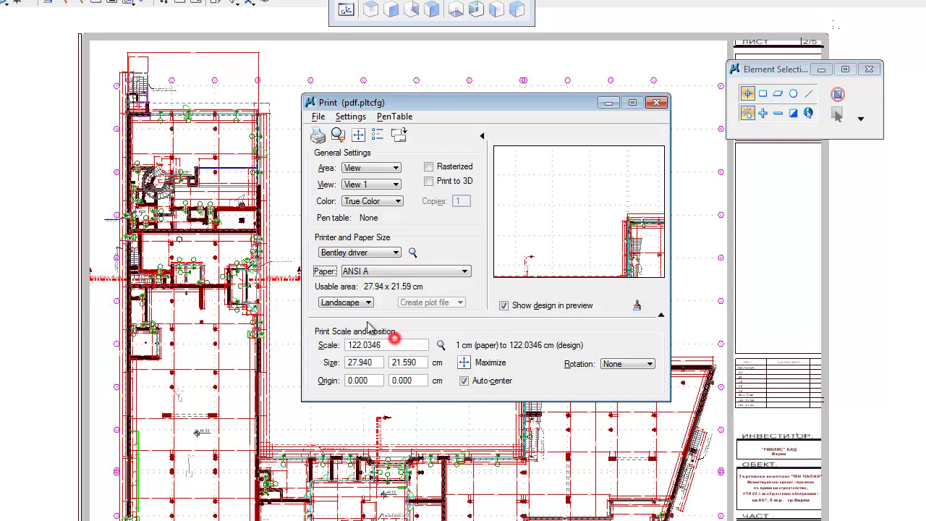
{"action": "left_click", "coordinate": [462, 363]}
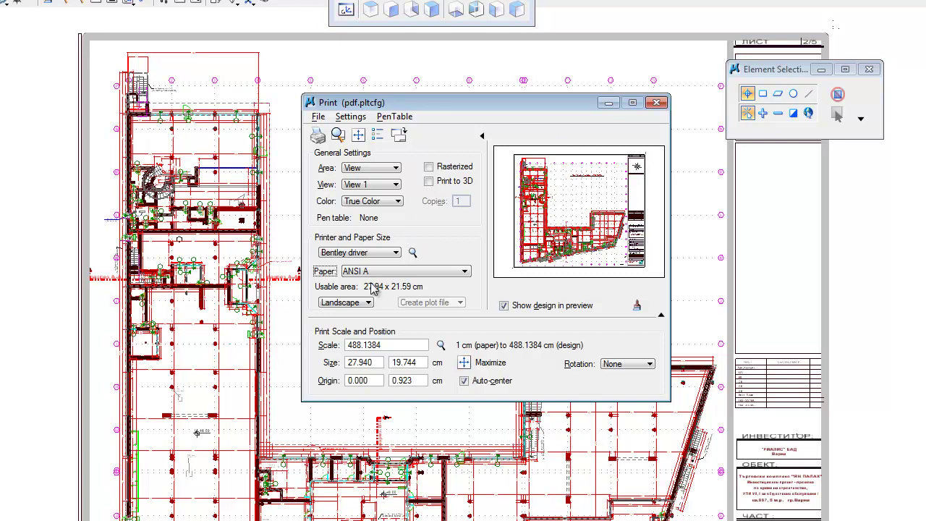
- Check the 488.1384 scale value and start printing to a file
{"action": "double_click", "coordinate": [393, 346]}
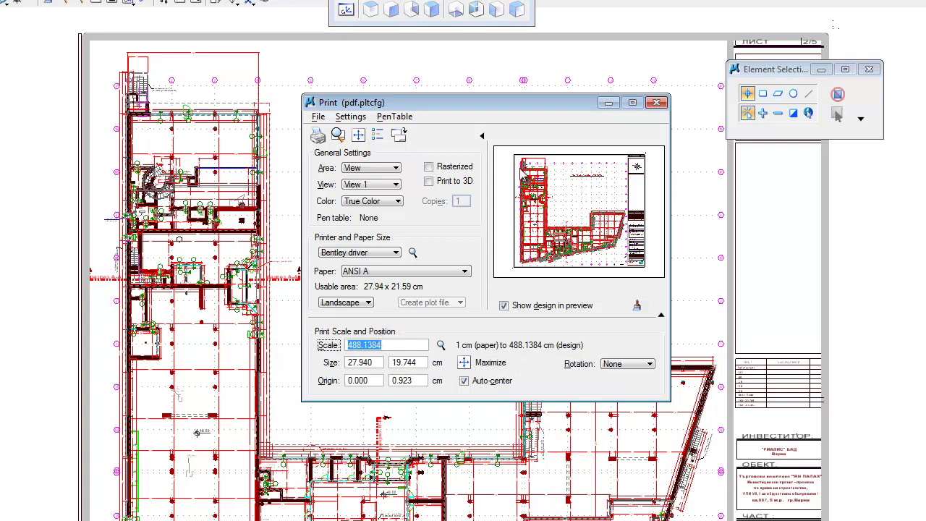
{"action": "left_click", "coordinate": [377, 353]}
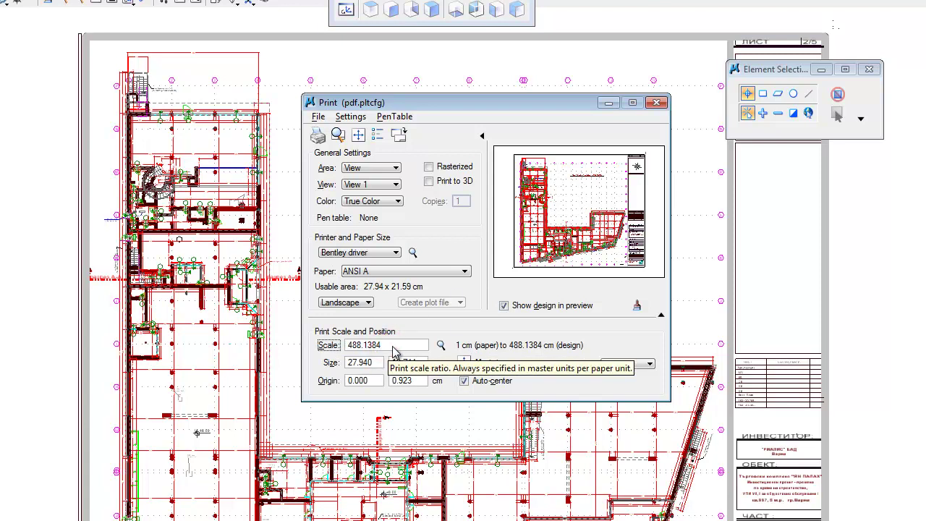
{"action": "double_click", "coordinate": [397, 352]}
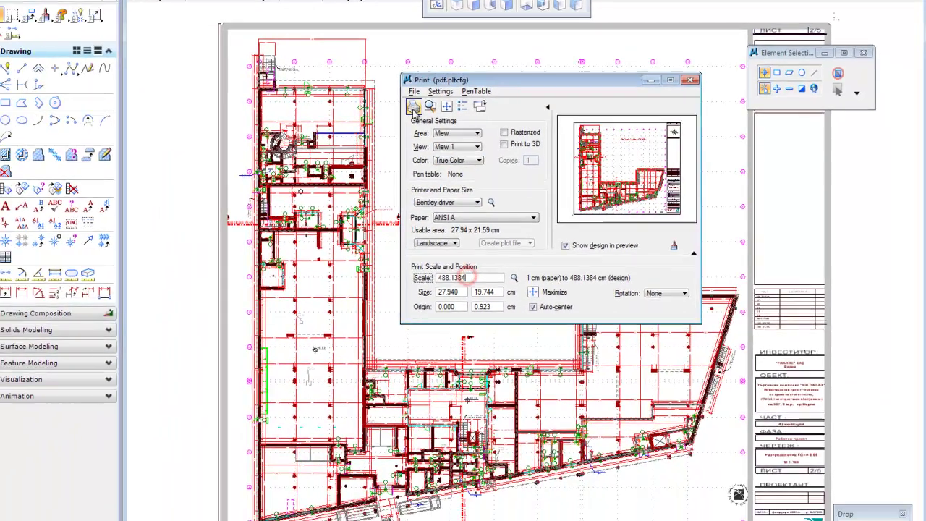
{"action": "left_click", "coordinate": [317, 136]}
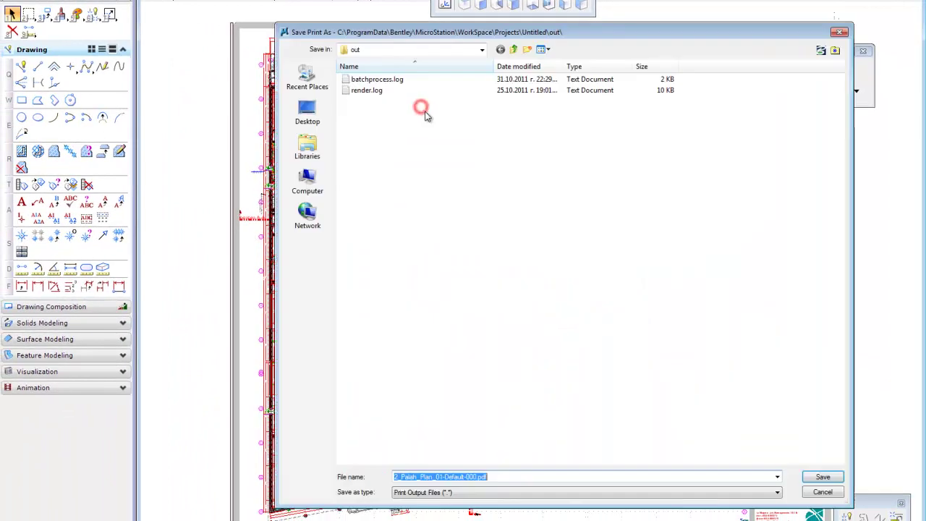
- Save the ANSI A print to drive E:\ as 2_Palah_Plan_01-Default-001.pdf
{"action": "left_click_drag", "start_coordinate": [378, 33], "coordinate": [387, 33]}
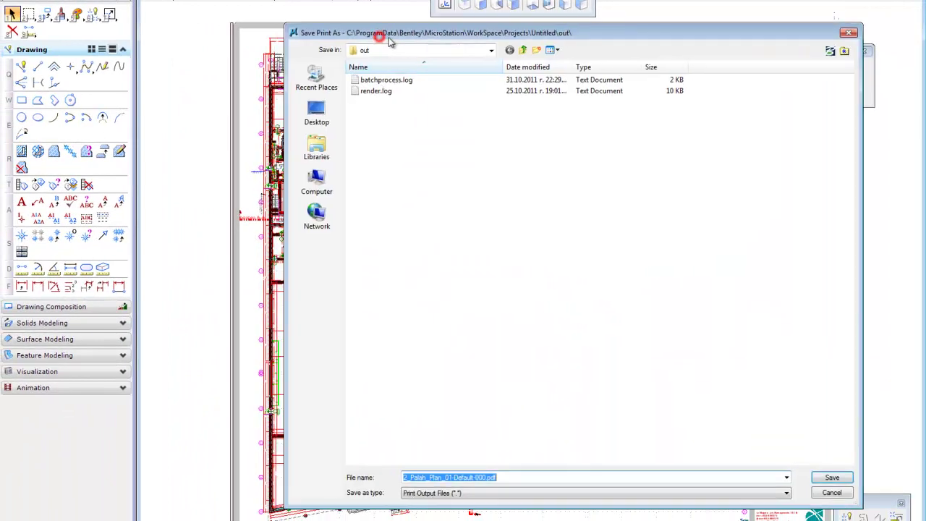
{"action": "left_click", "coordinate": [430, 57]}
{"action": "left_click", "coordinate": [394, 211]}
{"action": "left_click", "coordinate": [438, 474]}
{"action": "left_click", "coordinate": [487, 475]}
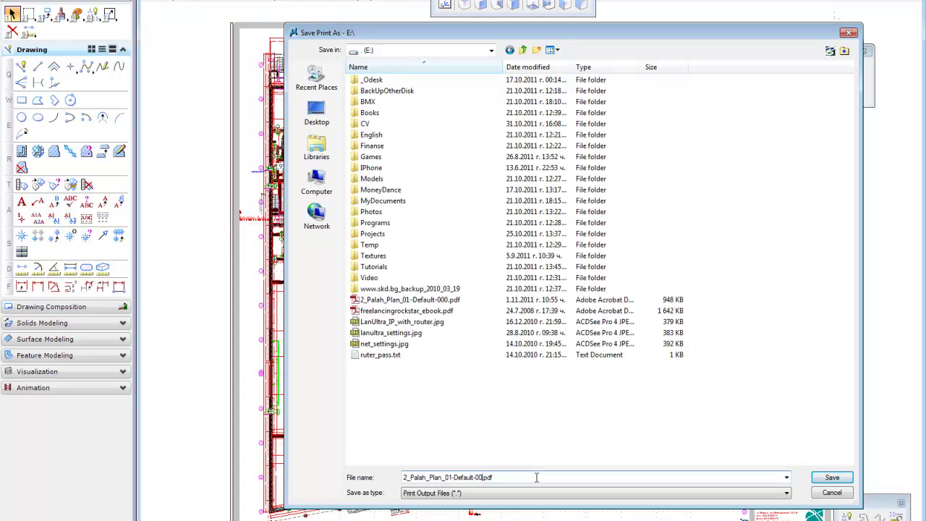
{"action": "left_click", "coordinate": [831, 477]}
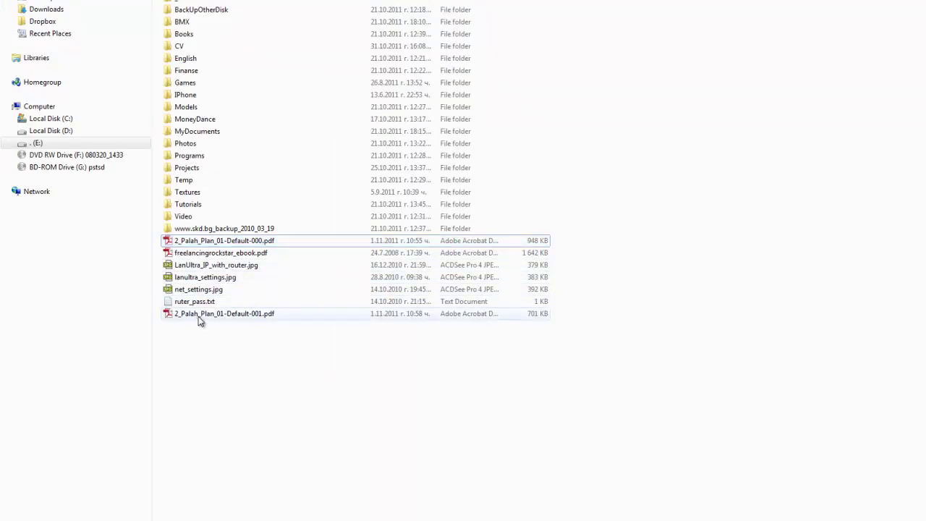
- Open 2_Palah_Plan_01-Default-001.pdf from drive E: in Adobe Reader
{"action": "left_click", "coordinate": [202, 318]}
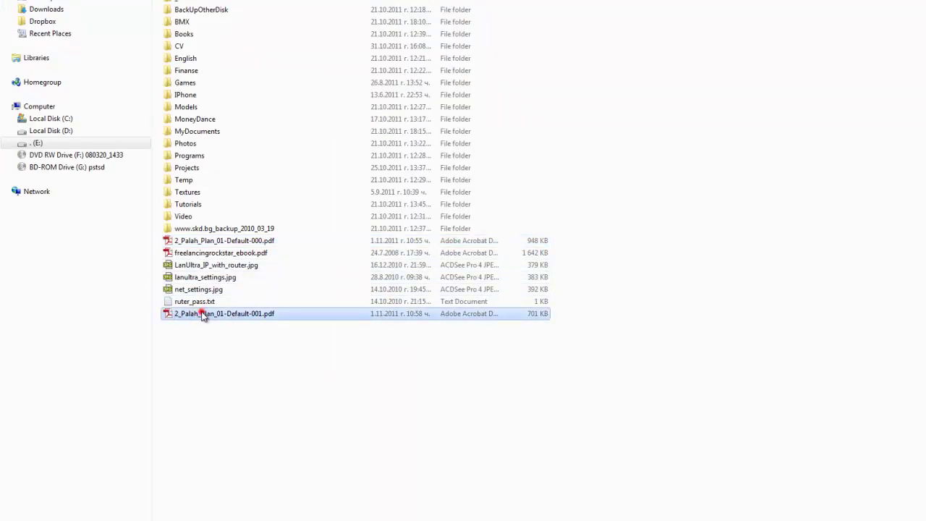
{"action": "double_click", "coordinate": [202, 313]}
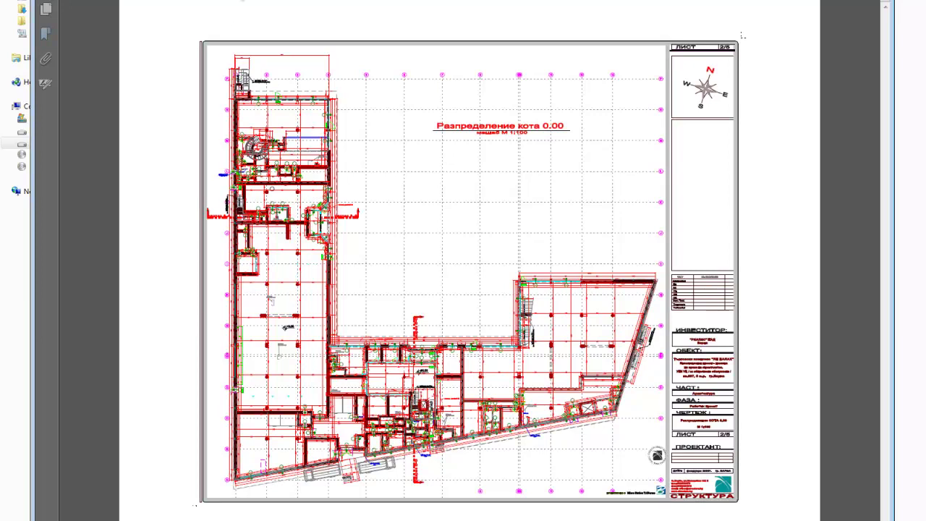
- Zoom the ANSI A PDF to 200% and scroll down and right across the plan
{"action": "left_click", "coordinate": [289, 1]}
{"action": "left_click", "coordinate": [277, 95]}
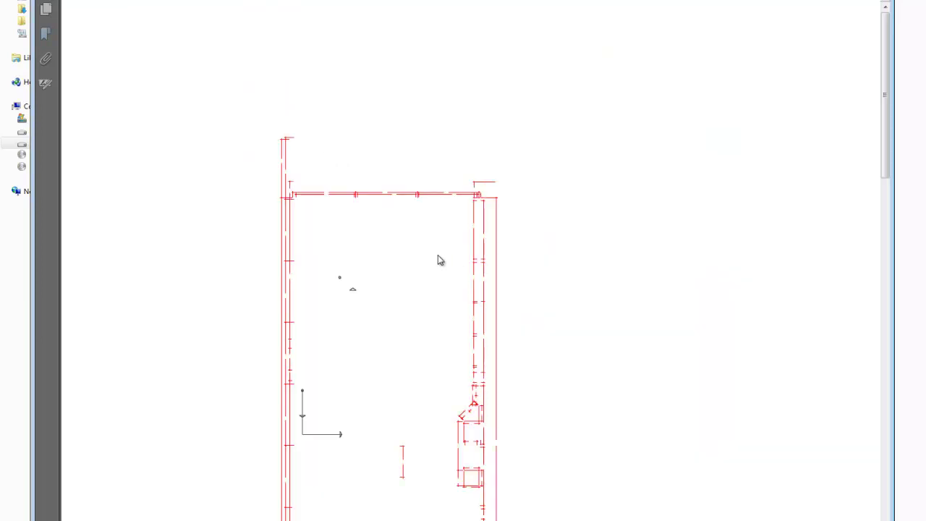
{"action": "scroll", "coordinate": [376, 297], "scroll_direction": "down", "scroll_amount": 5}
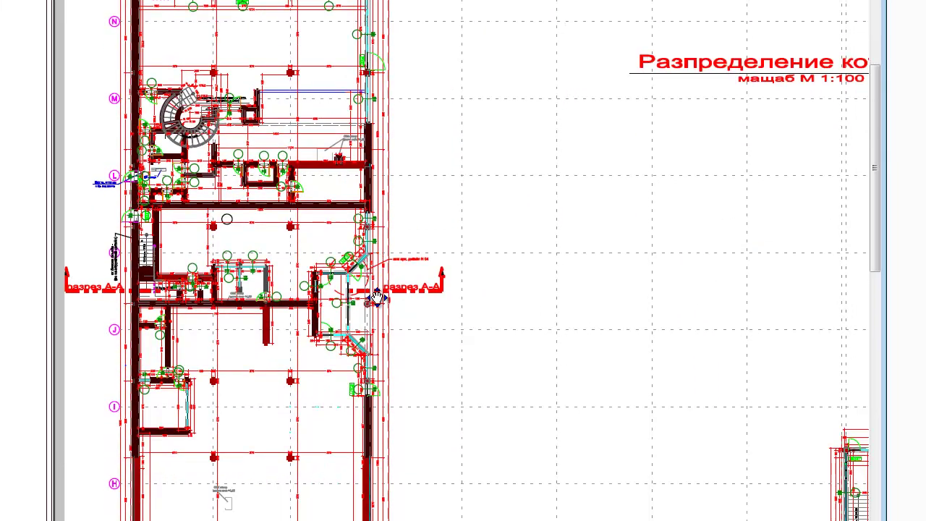
{"action": "scroll", "coordinate": [309, 233], "scroll_direction": "down", "scroll_amount": 6}
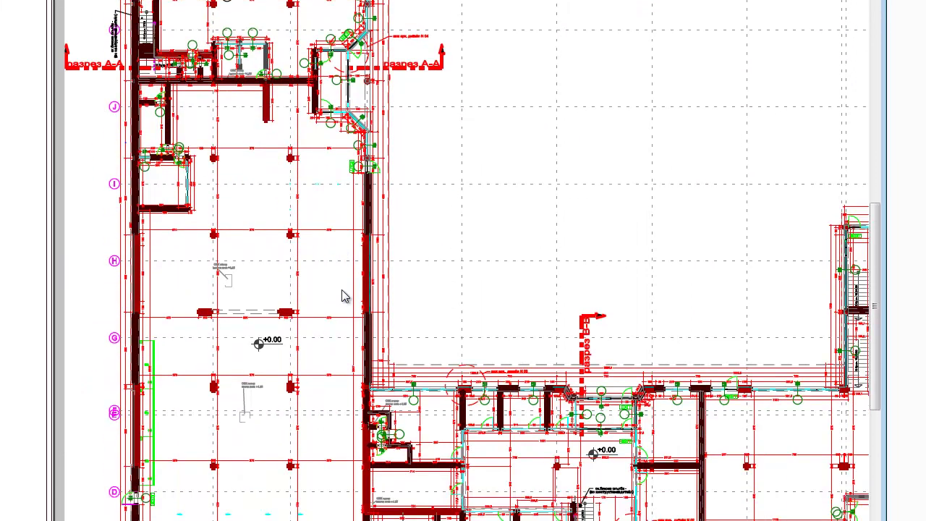
{"action": "scroll", "coordinate": [386, 325], "scroll_direction": "down", "scroll_amount": 3}
{"action": "scroll", "coordinate": [386, 325], "scroll_direction": "right", "scroll_amount": 5}
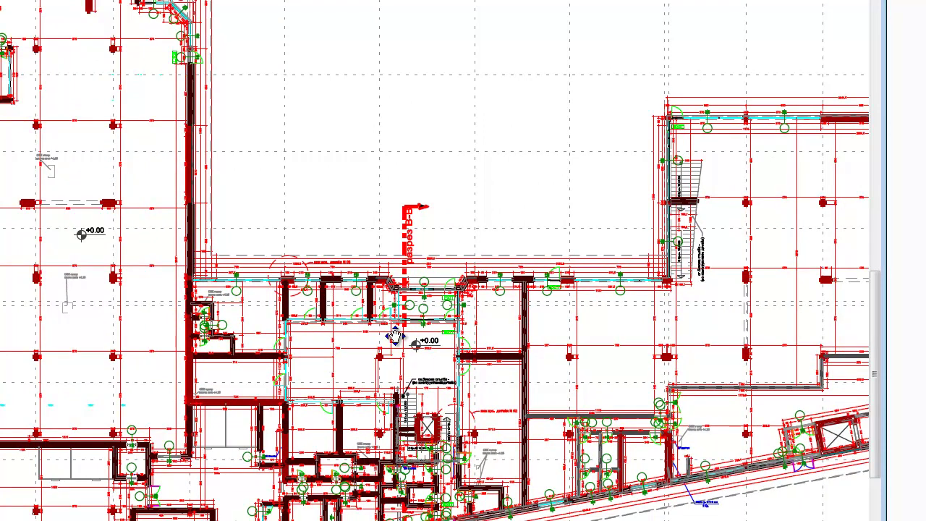
{"action": "scroll", "coordinate": [403, 331], "scroll_direction": "right", "scroll_amount": 4}
{"action": "scroll", "coordinate": [436, 323], "scroll_direction": "right", "scroll_amount": 2}
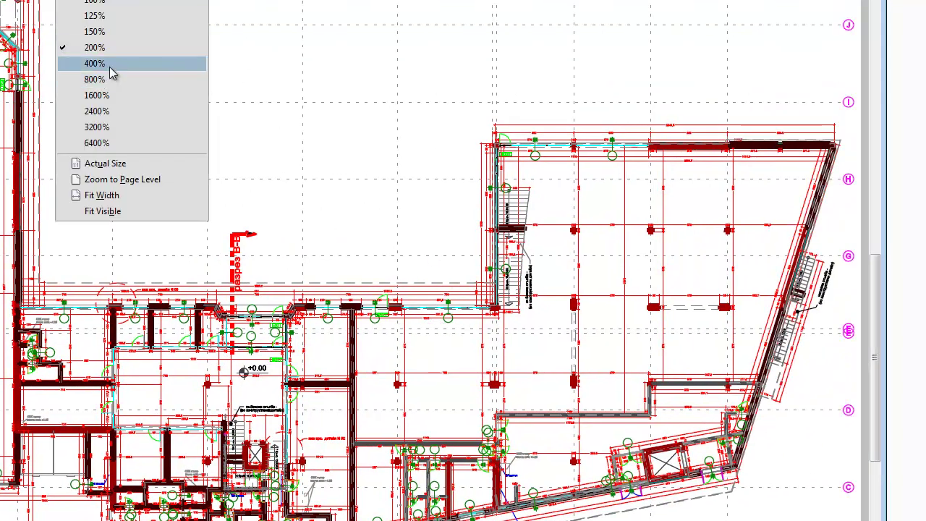
- At 400%, pan to the area with the +0.00 level mark
{"action": "left_click", "coordinate": [140, 75]}
{"action": "scroll", "coordinate": [601, 231], "scroll_direction": "down", "scroll_amount": 2, "text": "ctrl"}
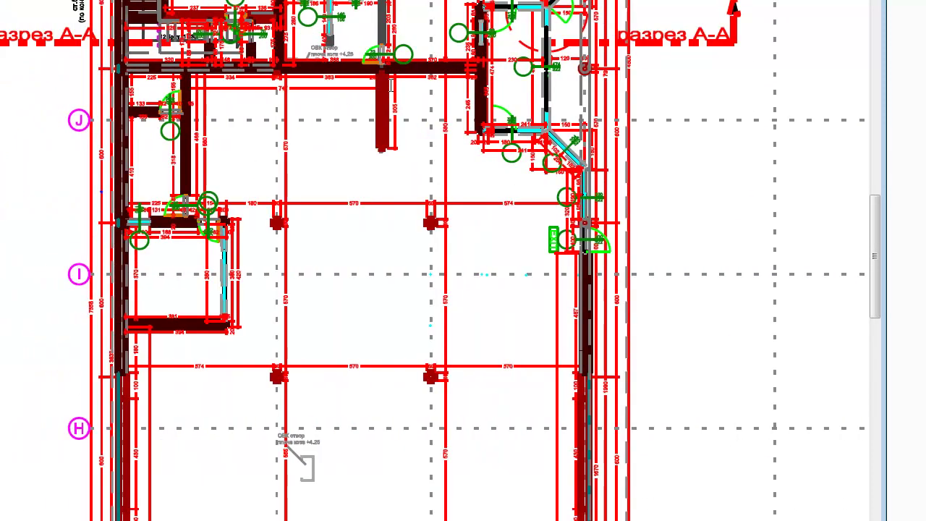
{"action": "scroll", "coordinate": [391, 83], "scroll_direction": "up", "scroll_amount": 2}
{"action": "scroll", "coordinate": [387, 47], "scroll_direction": "up", "scroll_amount": 1}
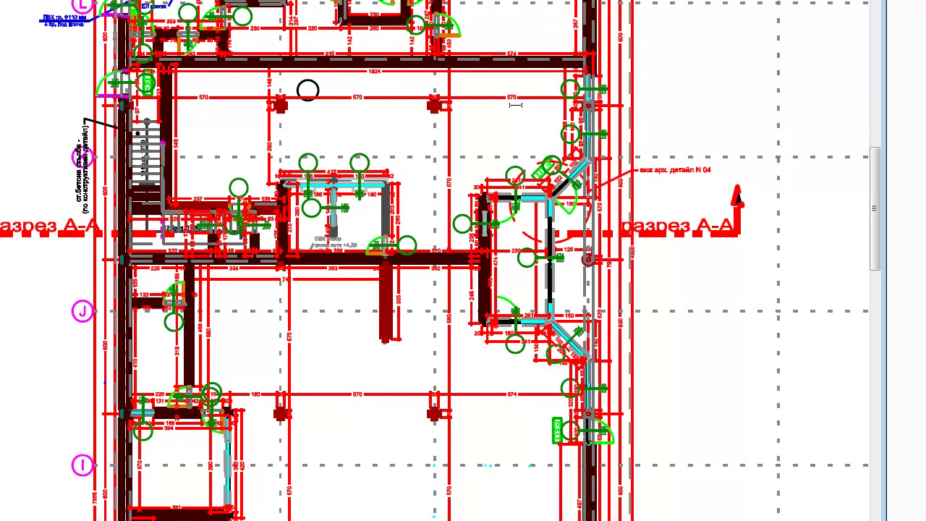
{"action": "scroll", "coordinate": [499, 173], "scroll_direction": "down", "scroll_amount": 10}
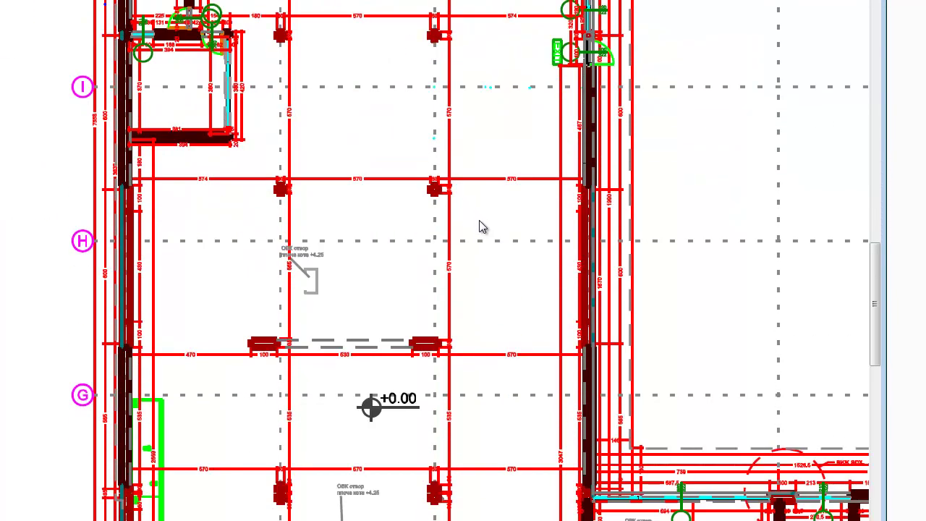
{"action": "middle_click_drag", "start_coordinate": [484, 232], "coordinate": [504, 225]}
{"action": "middle_click_drag", "start_coordinate": [253, 233], "coordinate": [138, 213]}
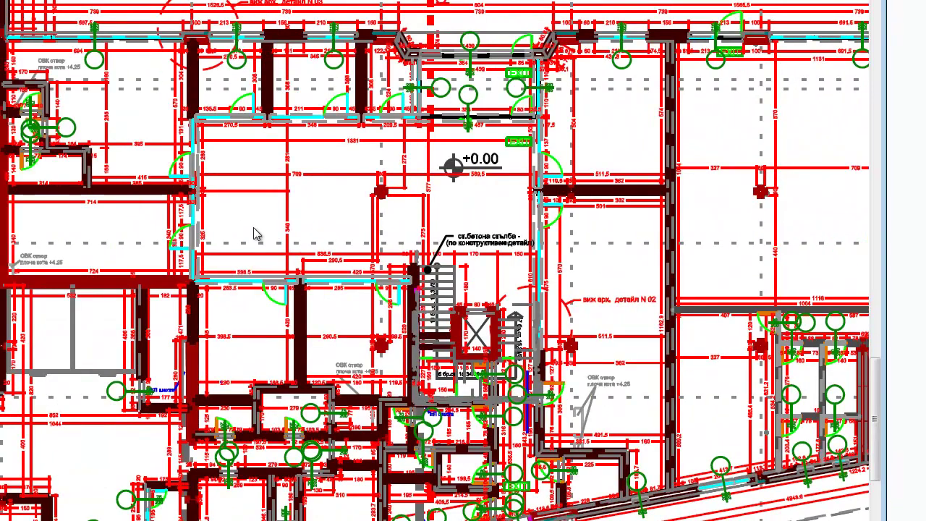
{"action": "middle_click_drag", "start_coordinate": [248, 242], "coordinate": [187, 121]}
- Scroll up and down at 400% to check walls, dimensions and grid axes
{"action": "scroll", "coordinate": [306, 104], "scroll_direction": "up", "scroll_amount": 5}
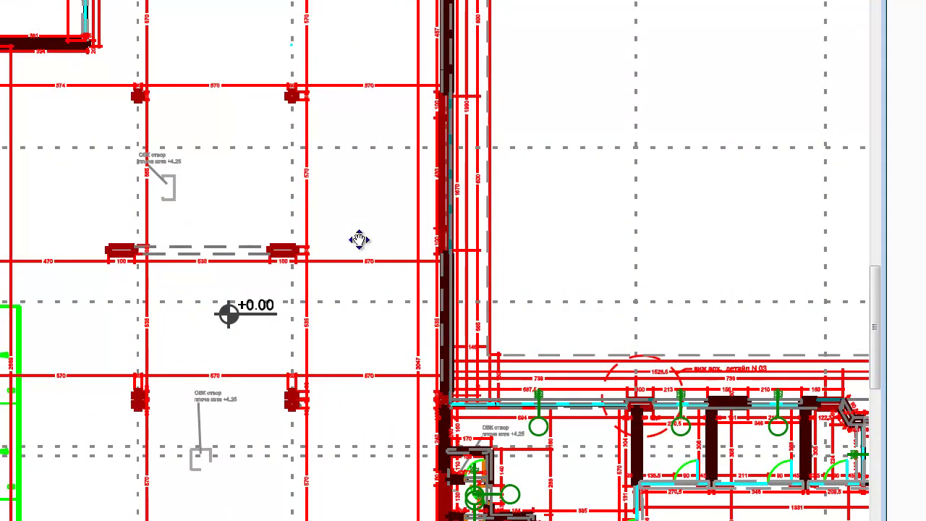
{"action": "scroll", "coordinate": [354, 210], "scroll_direction": "up", "scroll_amount": 5}
{"action": "scroll", "coordinate": [175, 273], "scroll_direction": "up", "scroll_amount": 4}
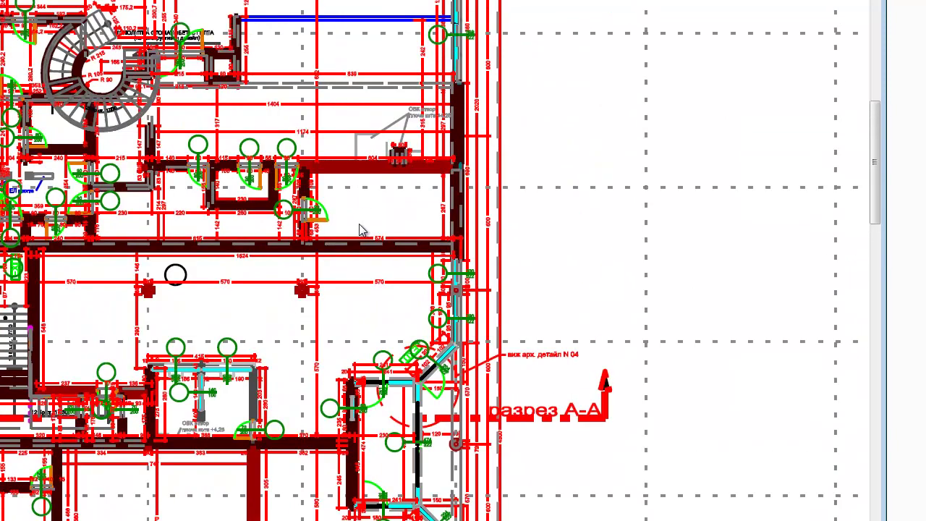
{"action": "scroll", "coordinate": [362, 236], "scroll_direction": "up", "scroll_amount": 2}
{"action": "scroll", "coordinate": [356, 205], "scroll_direction": "up", "scroll_amount": 2}
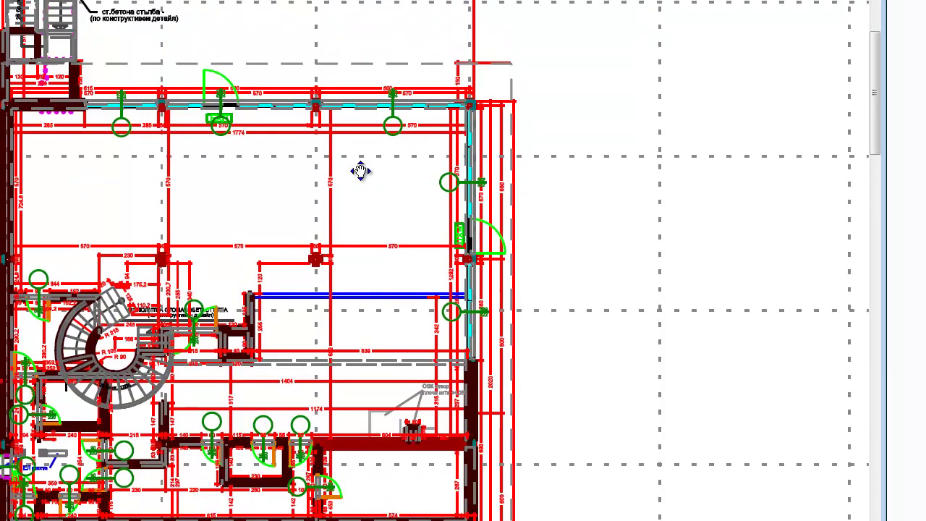
{"action": "scroll", "coordinate": [343, 256], "scroll_direction": "down", "scroll_amount": 5}
{"action": "scroll", "coordinate": [343, 256], "scroll_direction": "down", "scroll_amount": 1}
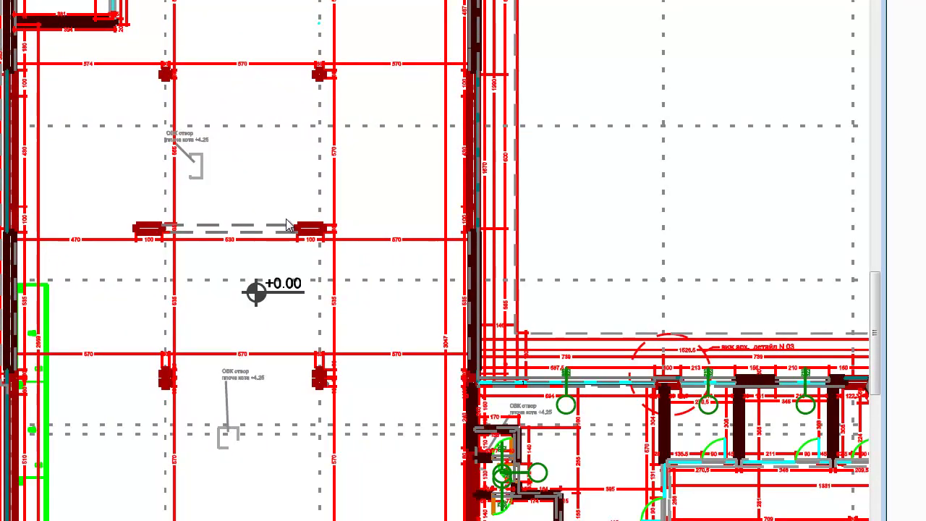
{"action": "scroll", "coordinate": [105, 56], "scroll_direction": "down", "scroll_amount": 4}
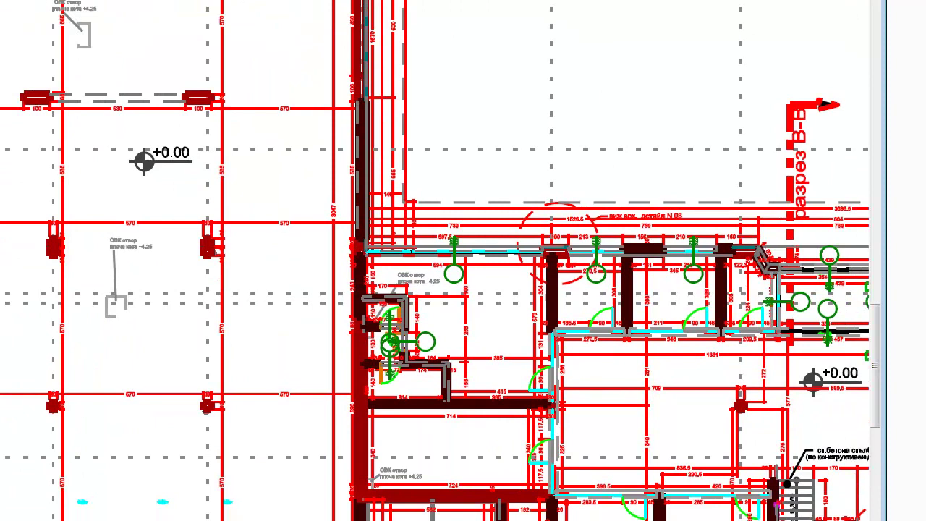
- Close Adobe Reader and switch MicroStation's print paper to ANSI E (111.76 x 86.36 cm)
{"action": "key", "text": "alt+F4"}
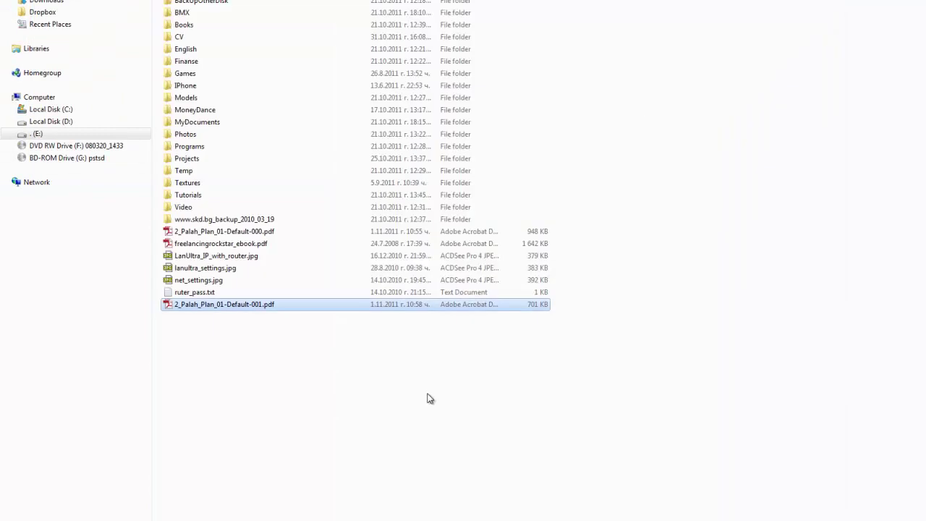
{"action": "left_click", "coordinate": [381, 432]}
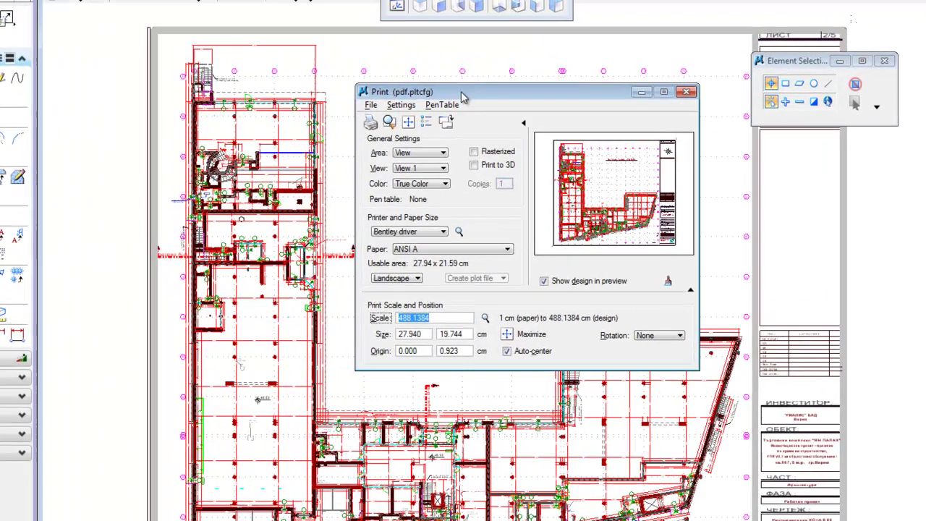
{"action": "left_click", "coordinate": [486, 68]}
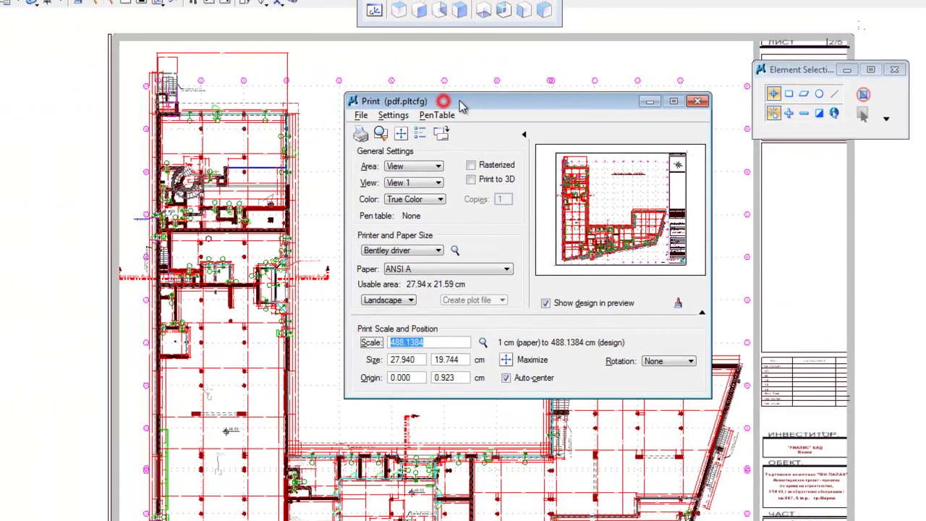
{"action": "left_click", "coordinate": [453, 268]}
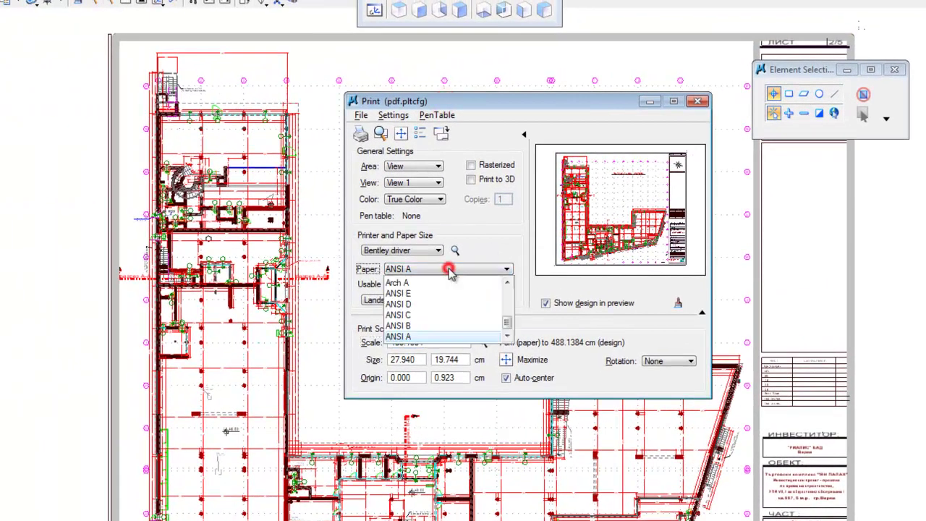
{"action": "left_click", "coordinate": [437, 303]}
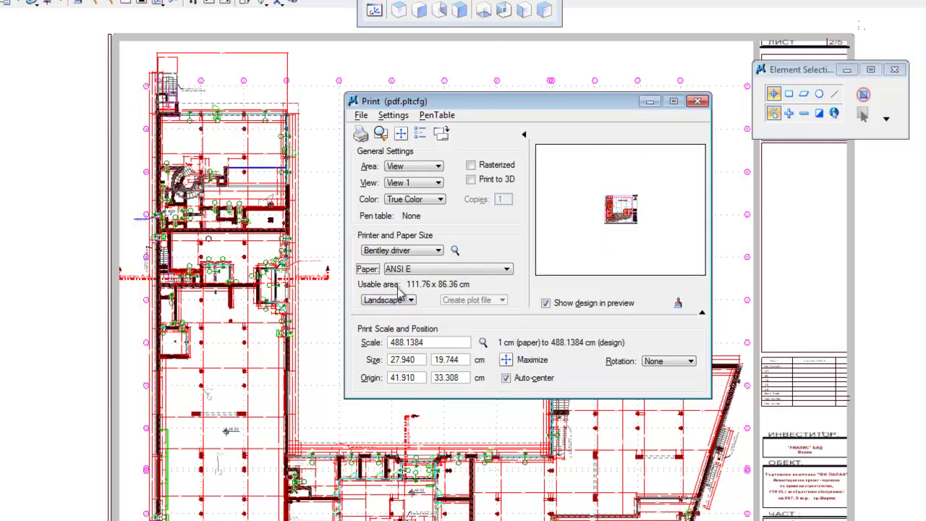
{"action": "mouse_move", "coordinate": [416, 290]}
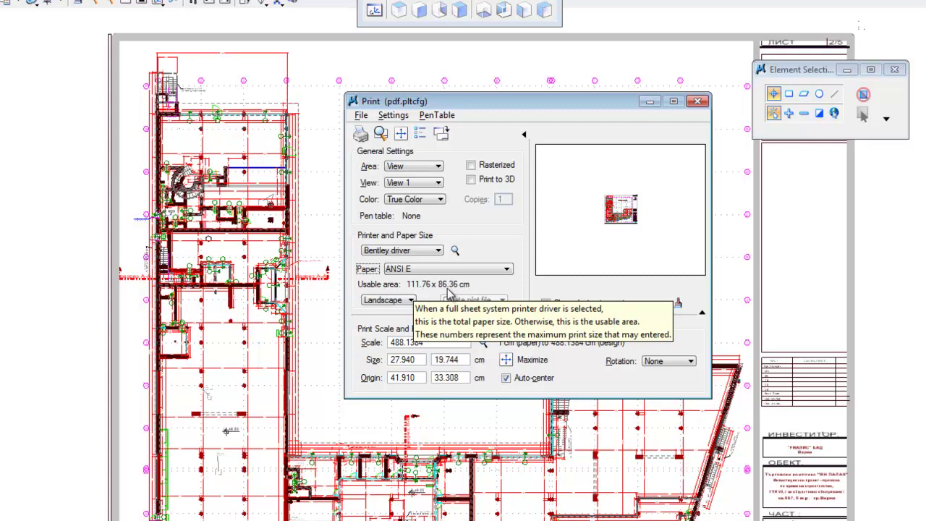
- Select ISO A0 paper and maximize the plot to 118.900 x 84.023 cm, scale 114.7064
{"action": "left_click", "coordinate": [474, 277]}
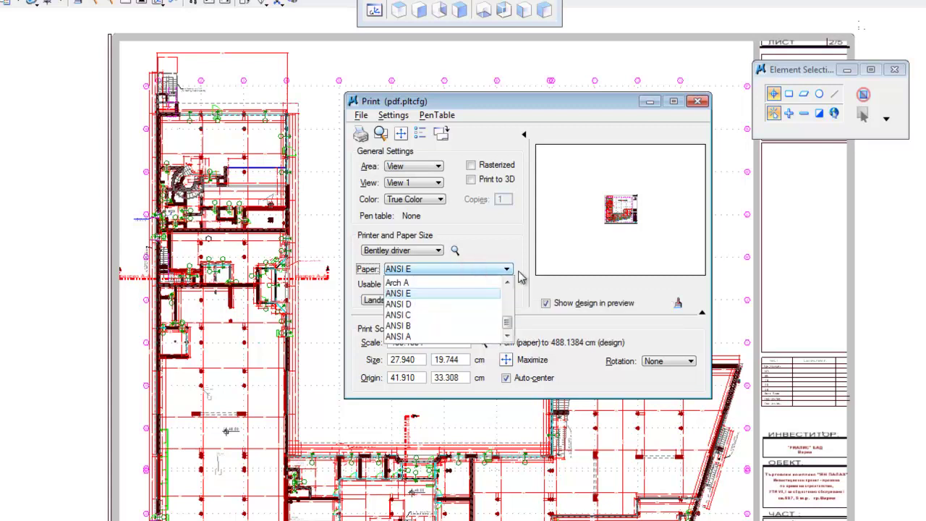
{"action": "left_click", "coordinate": [507, 282]}
{"action": "left_click", "coordinate": [507, 282]}
{"action": "left_click", "coordinate": [507, 282]}
{"action": "left_click", "coordinate": [507, 282]}
{"action": "left_click", "coordinate": [507, 282]}
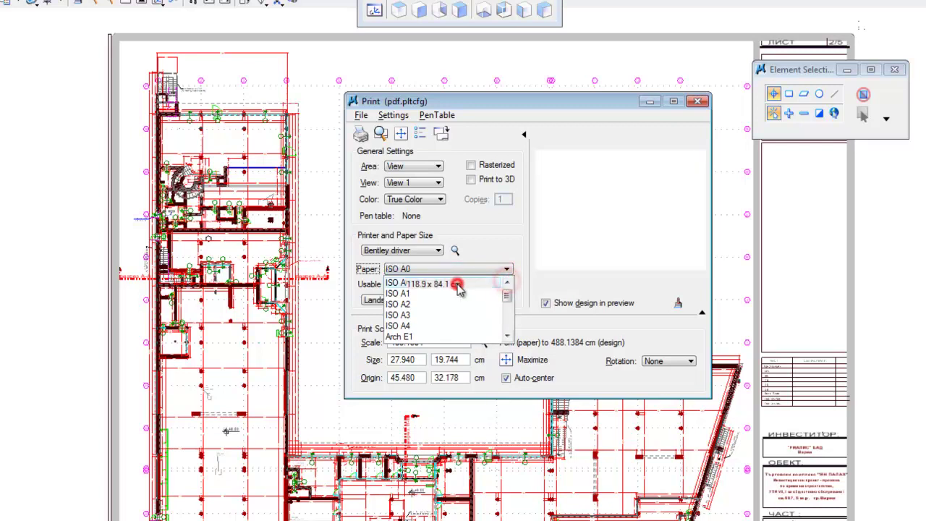
{"action": "left_click", "coordinate": [448, 282]}
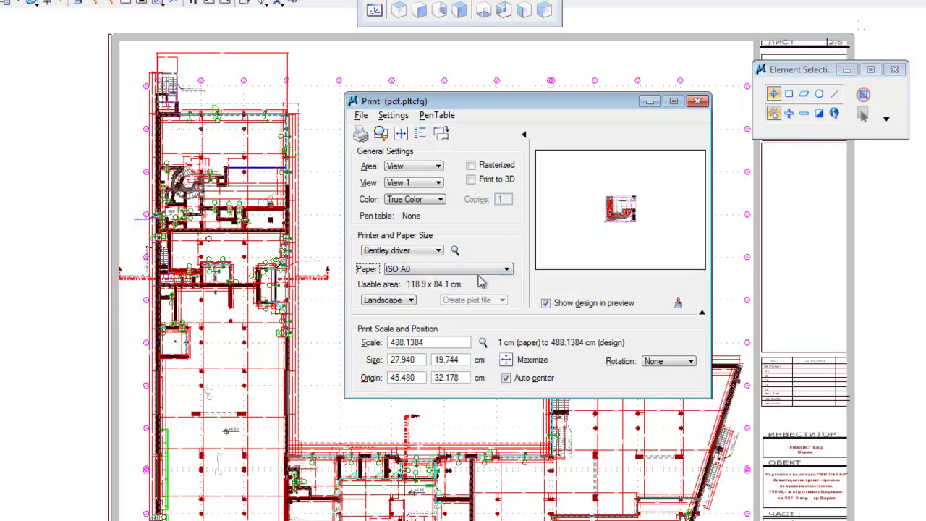
{"action": "left_click", "coordinate": [506, 359]}
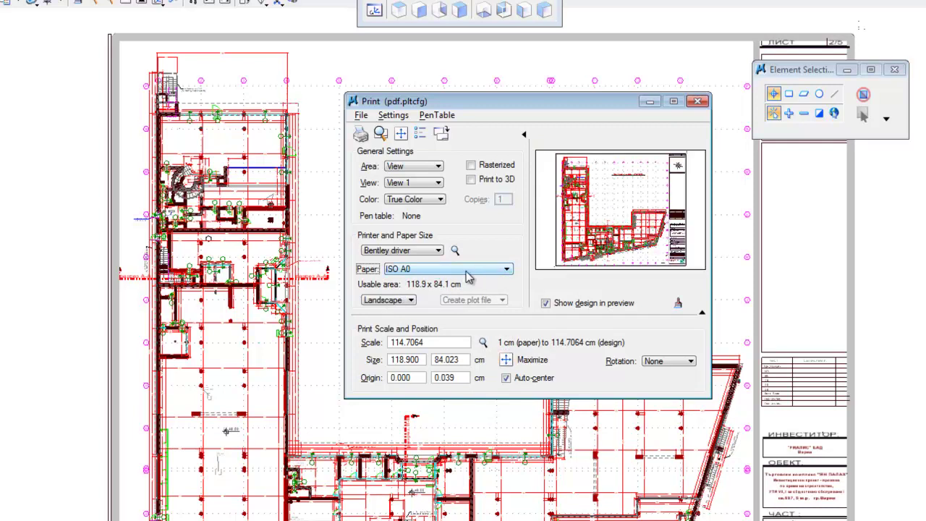
{"action": "left_click_drag", "start_coordinate": [457, 99], "coordinate": [460, 124]}
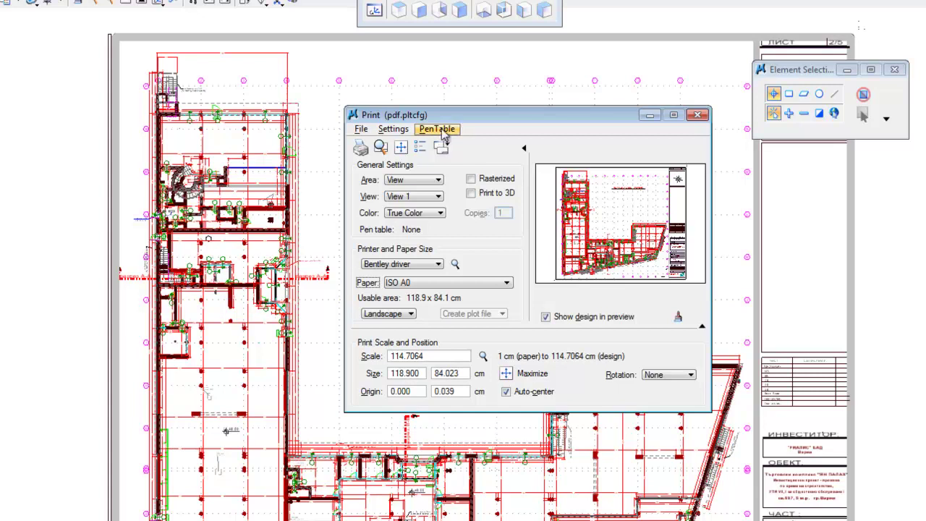
{"action": "left_click_drag", "start_coordinate": [449, 120], "coordinate": [477, 122]}
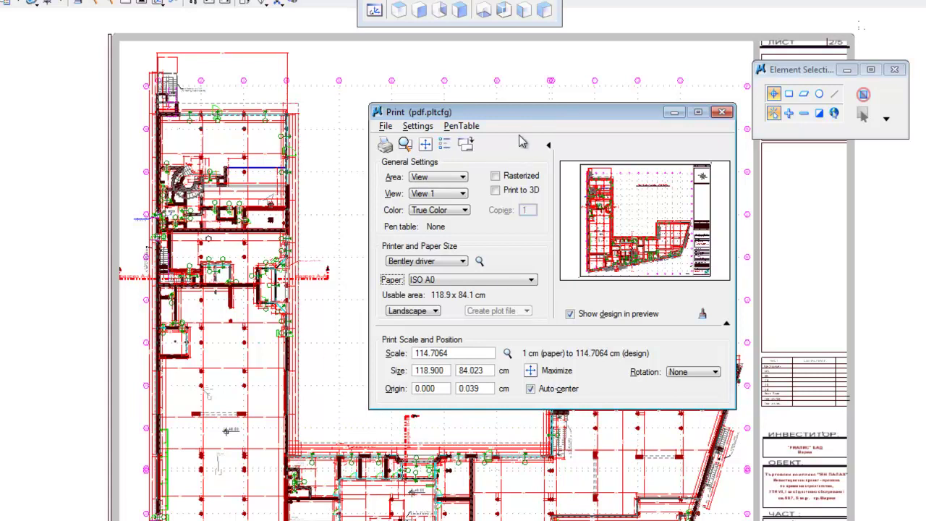
{"action": "mouse_move", "coordinate": [583, 112]}
{"action": "left_mouse_down"}
{"action": "mouse_move", "coordinate": [577, 118]}
{"action": "mouse_move", "coordinate": [582, 110]}
{"action": "left_mouse_up"}
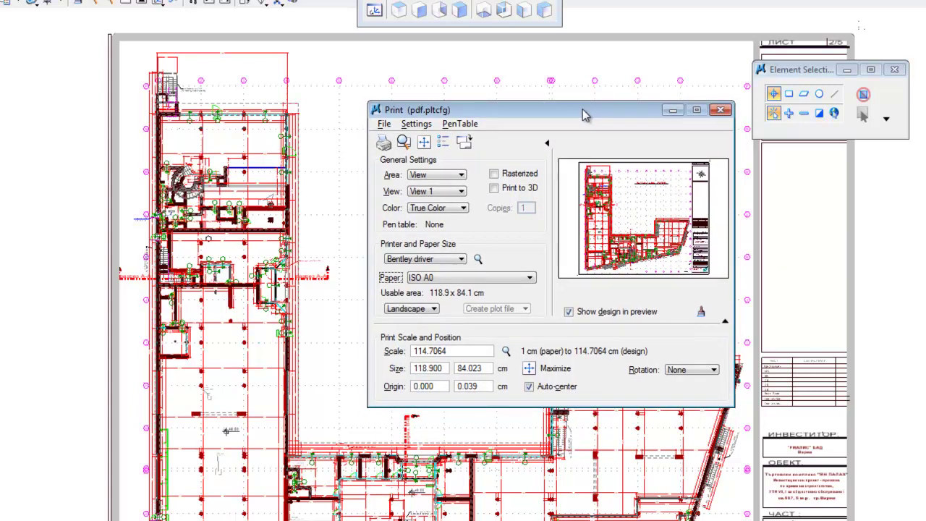
{"action": "left_click_drag", "start_coordinate": [582, 109], "coordinate": [575, 124]}
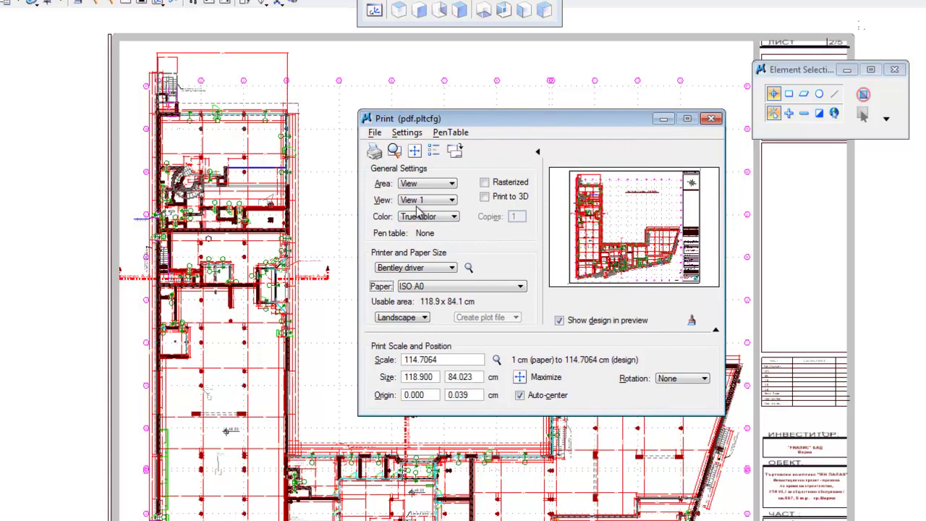